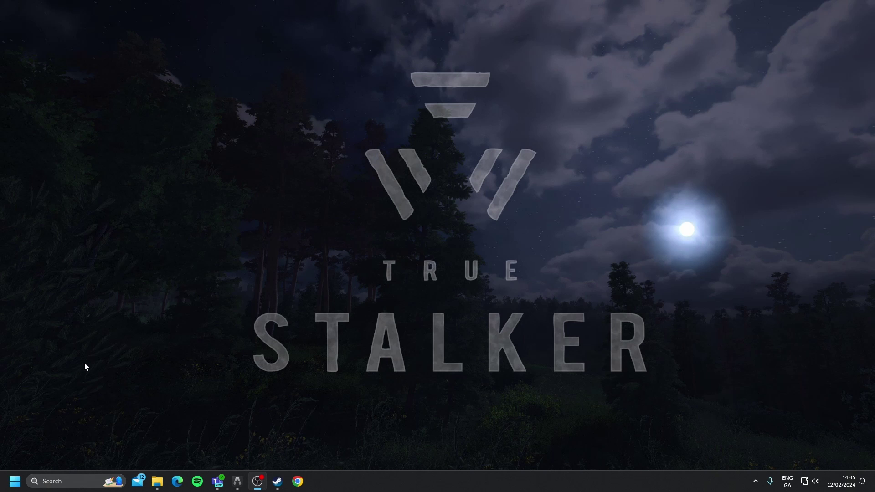
Launch Chrome in the chosen profile and search Google for 'true stalker'.
left_click(298, 482)
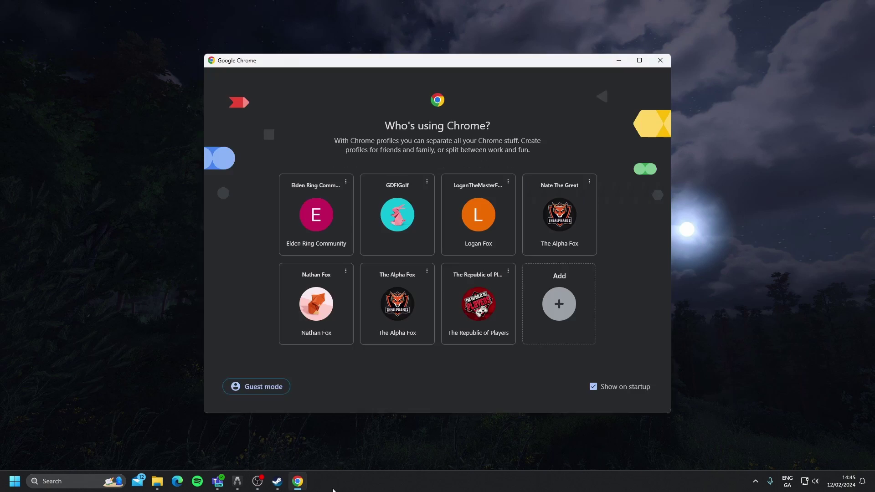
left_click(410, 302)
left_click(319, 26)
type("true stalker")
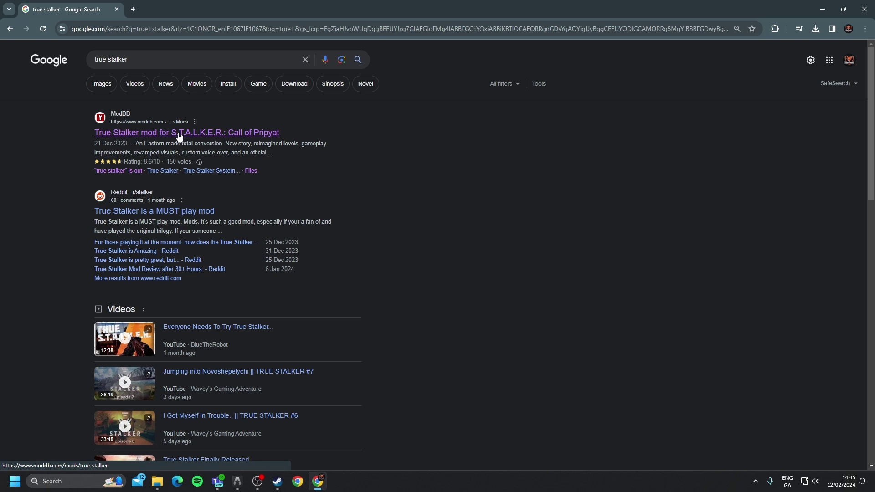
Open the ModDB True Stalker mod page and scroll down to its download links.
left_click(272, 137)
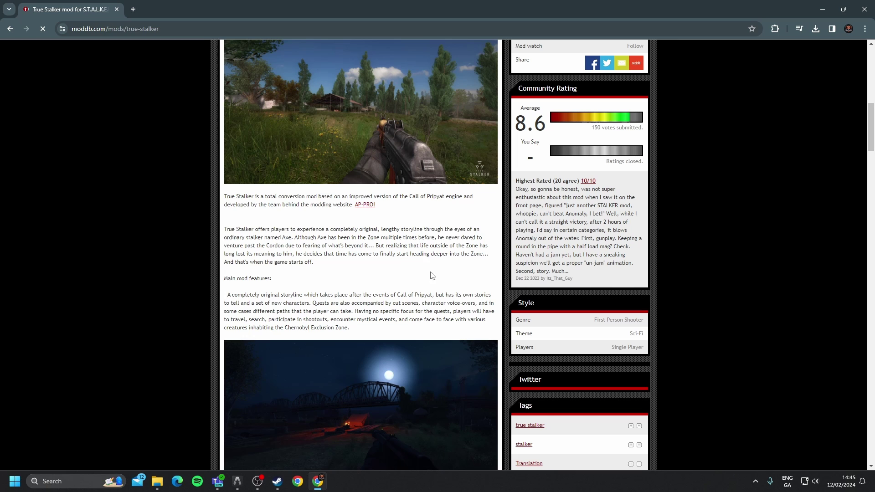
scroll(412, 269, "down", 2)
scroll(434, 257, "down", 6)
scroll(434, 258, "down", 5)
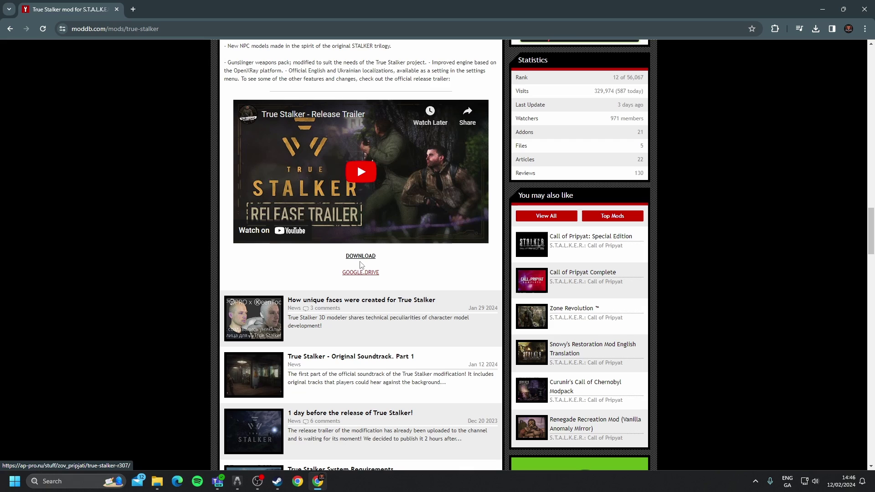
Open the Google Drive mirror and select ts_setup.exe plus ts_setup-1 to ts_setup-5.bin.
left_click(369, 274)
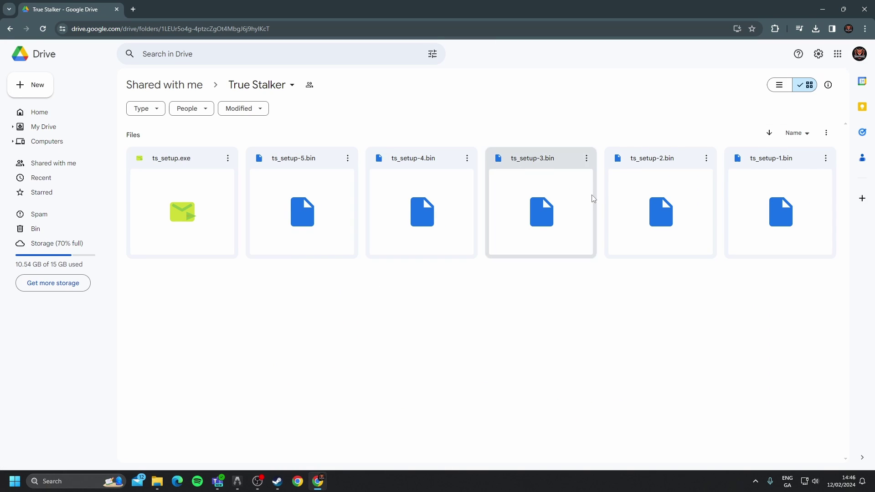
left_click(179, 198)
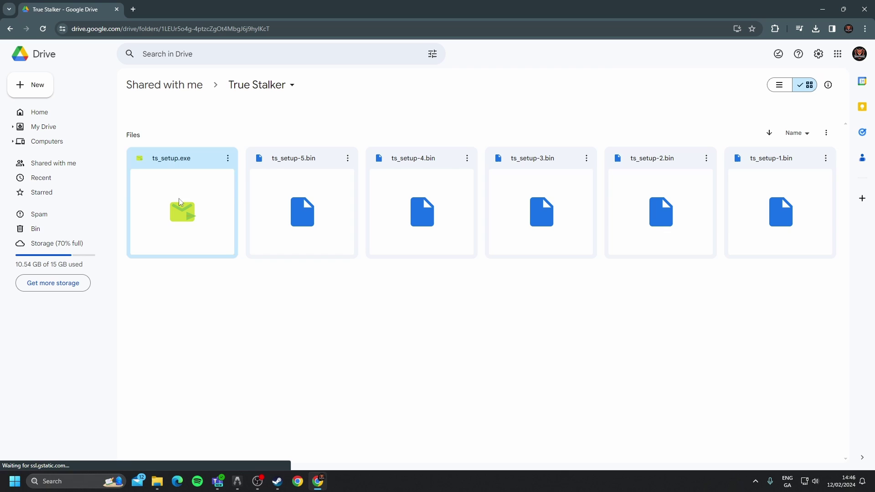
left_click(324, 202, "ctrl")
left_click(424, 204, "ctrl")
left_click(508, 204, "ctrl")
left_click(638, 201, "ctrl")
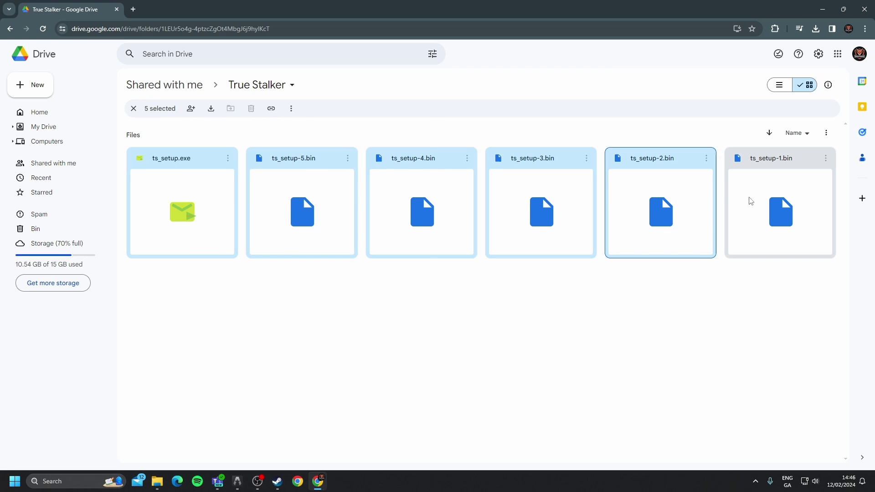
left_click(748, 199, "ctrl")
Download the six selected setup files and return to the ModDB page.
left_click(291, 109)
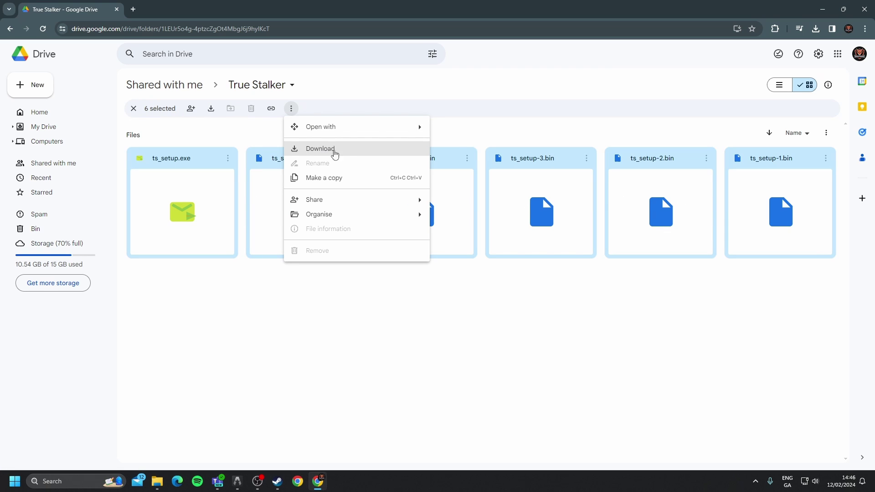
left_click(327, 155)
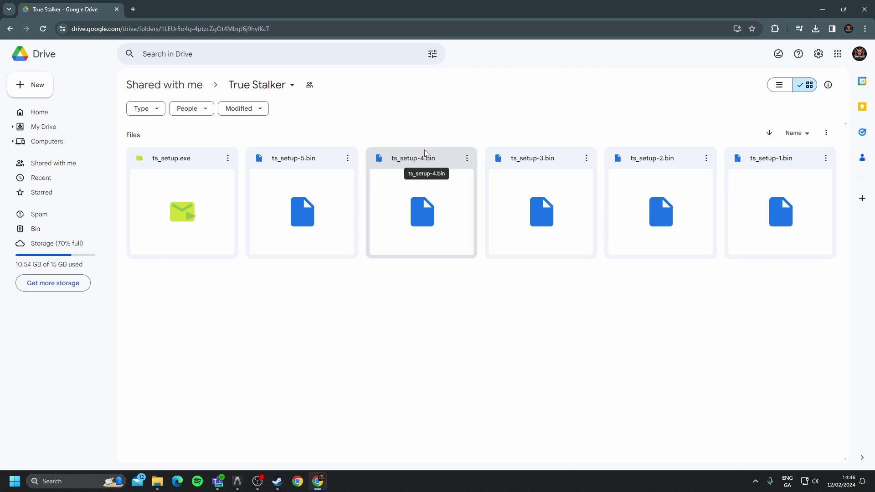
left_click(10, 29)
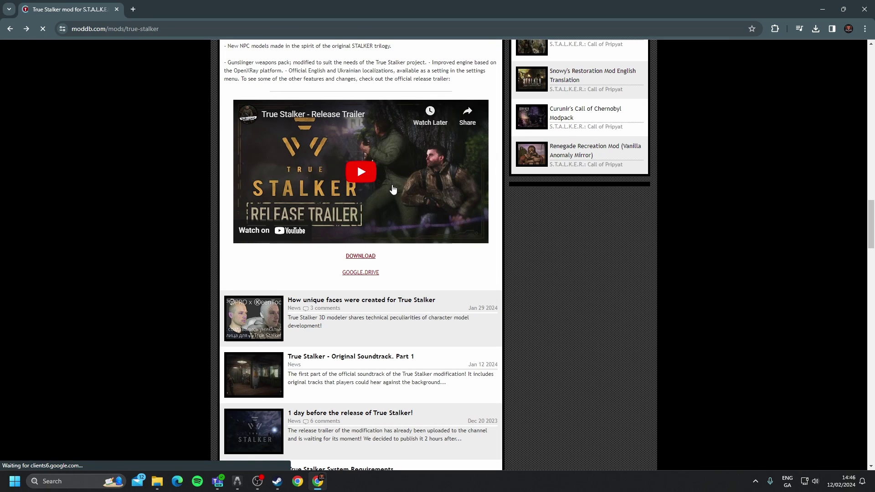
Open the official AP-PRO download page, translate it into English, and open the True Stalker forum topic.
left_click(361, 256)
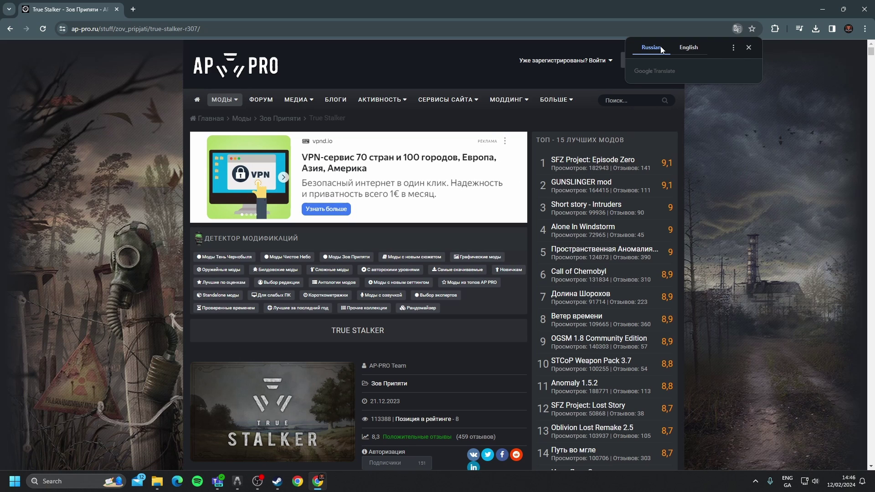
left_click(689, 47)
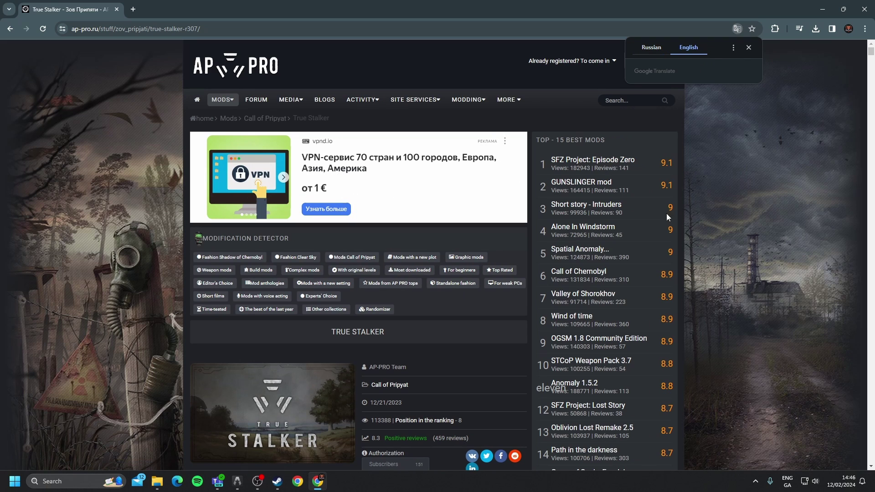
scroll(649, 137, "down", 6)
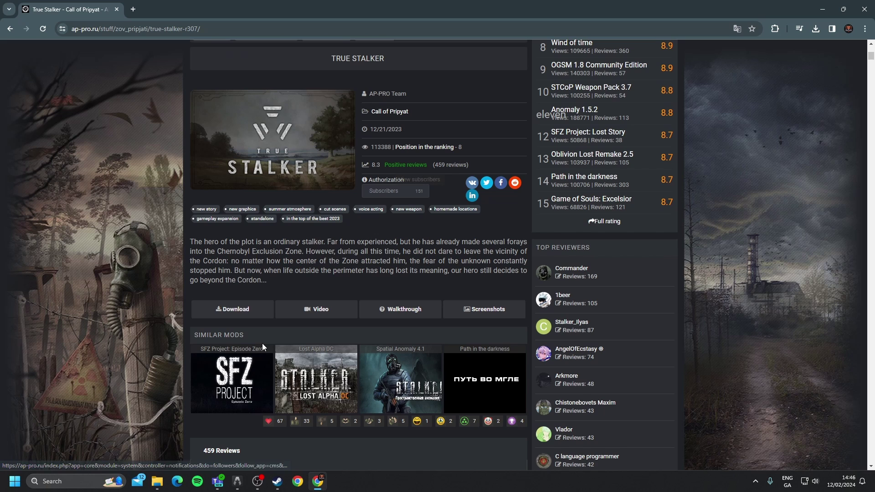
left_click(234, 310)
Expand the Download links section and select the replacement magnet link.
scroll(421, 219, "down", 4)
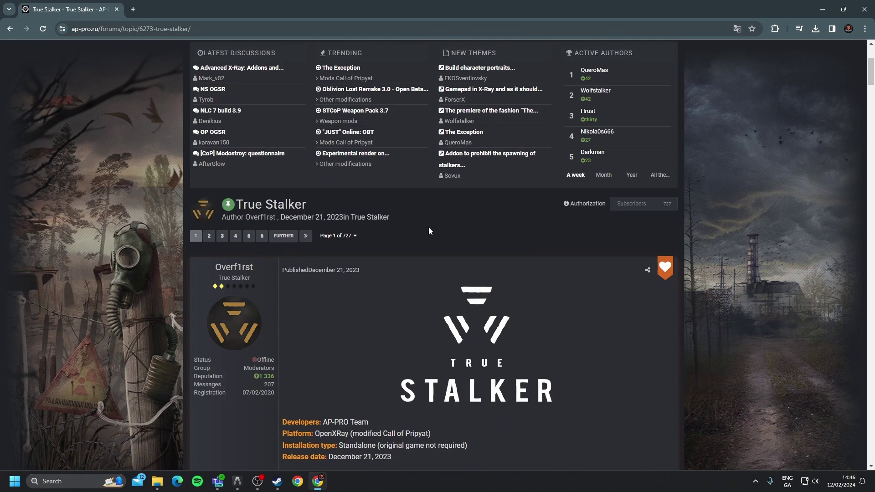
scroll(511, 252, "down", 7)
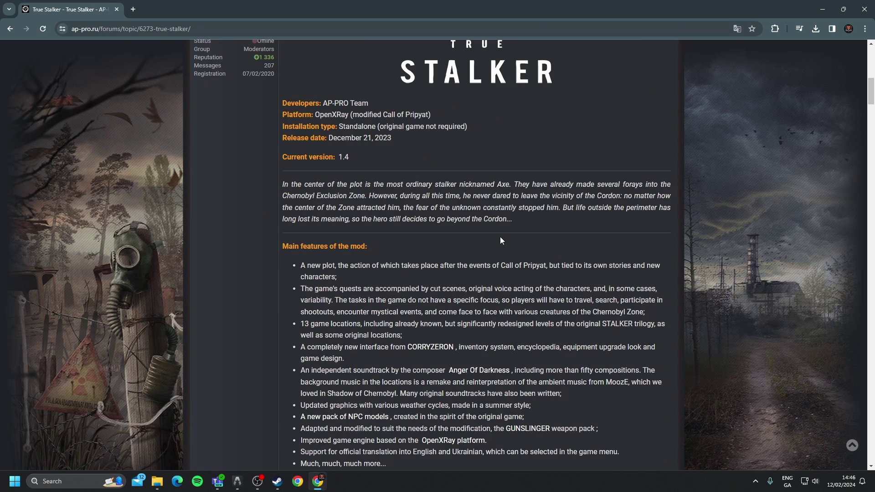
scroll(511, 252, "down", 3)
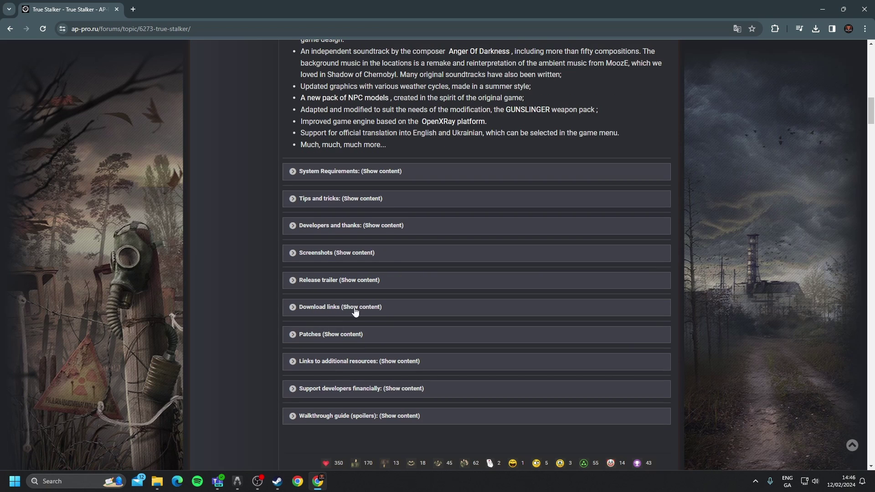
left_click(291, 312)
scroll(319, 274, "down", 2)
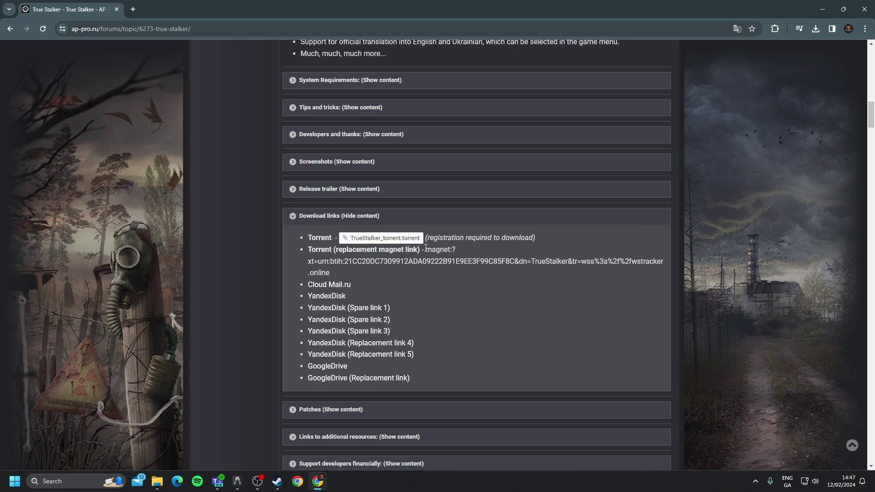
left_click_drag(426, 249, 474, 272)
key("ctrl+c")
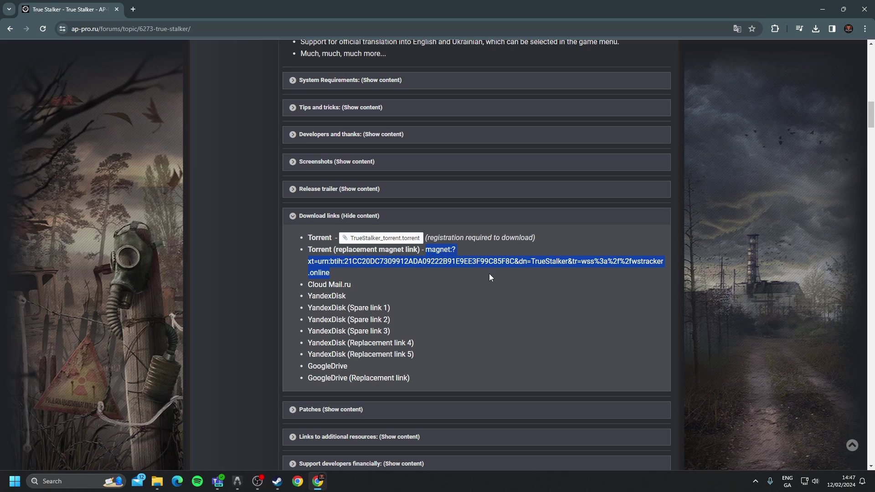
Paste the magnet link into a new tab and hand it to PicoTorrent.
left_click(133, 9)
left_click(142, 26)
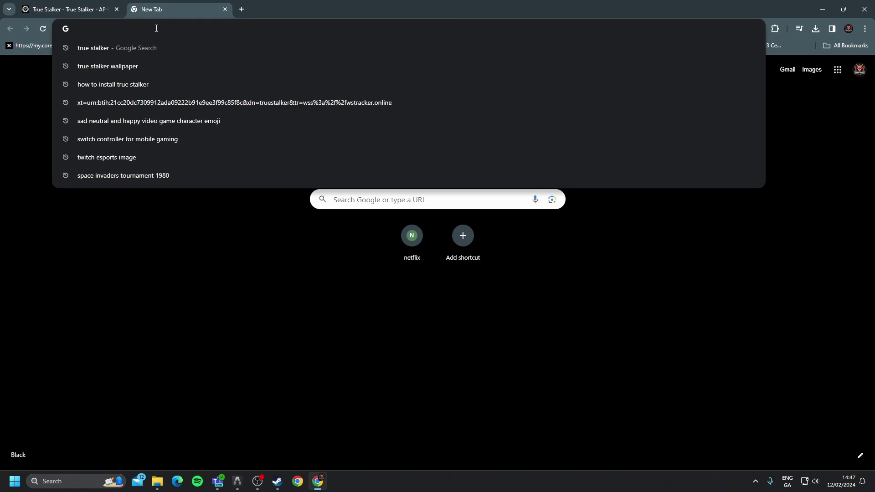
key("ctrl+v")
key("Return")
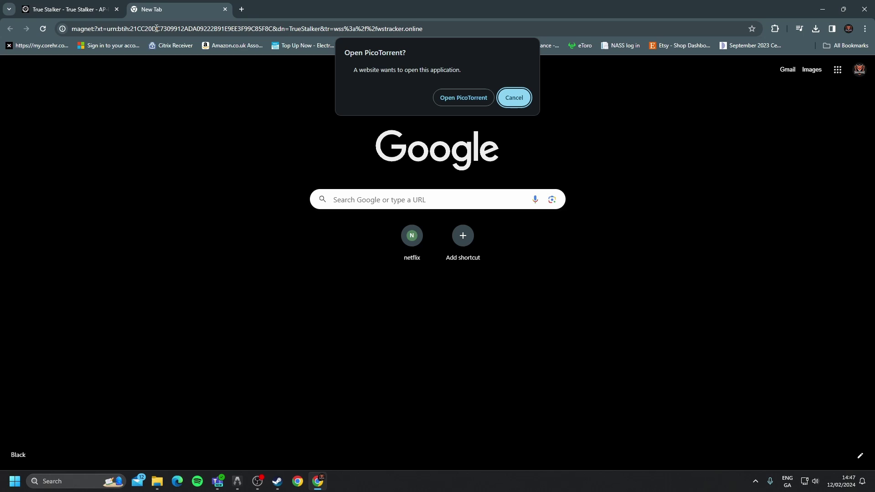
left_click(467, 97)
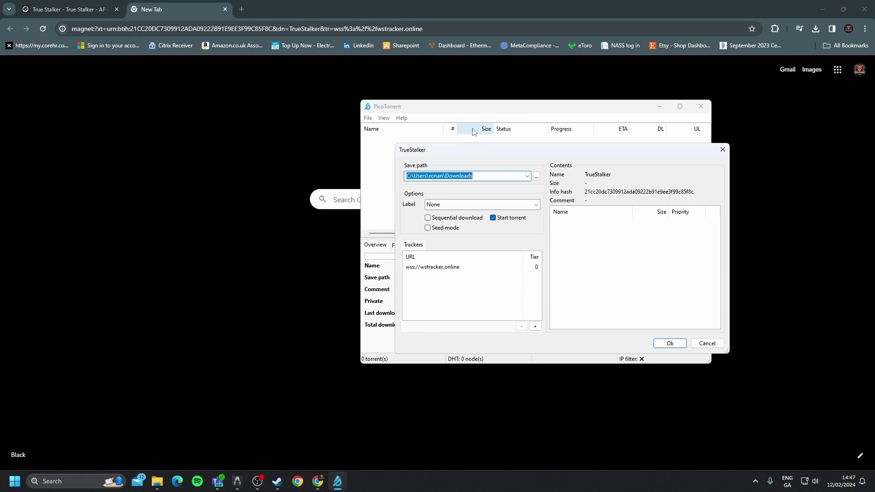
Add the 8.91 GB TrueStalker torrent in PicoTorrent, downloading to the Downloads folder.
left_click_drag(559, 113, 455, 97)
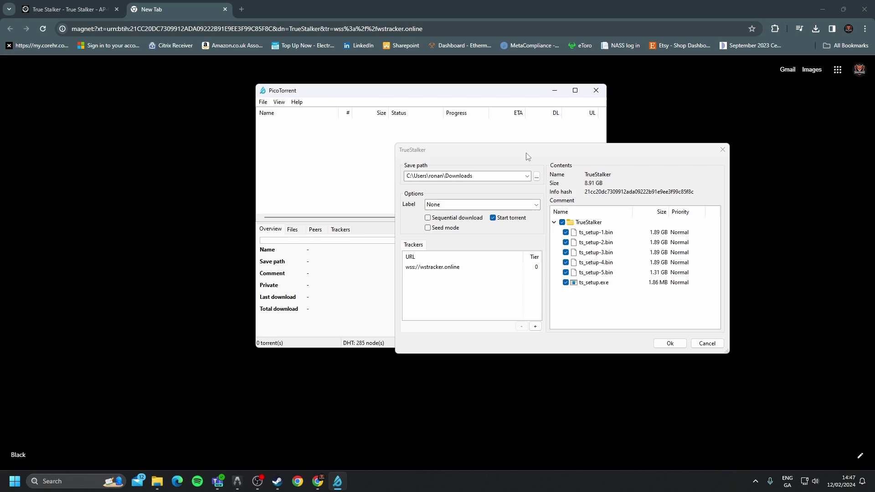
left_click_drag(527, 153, 422, 120)
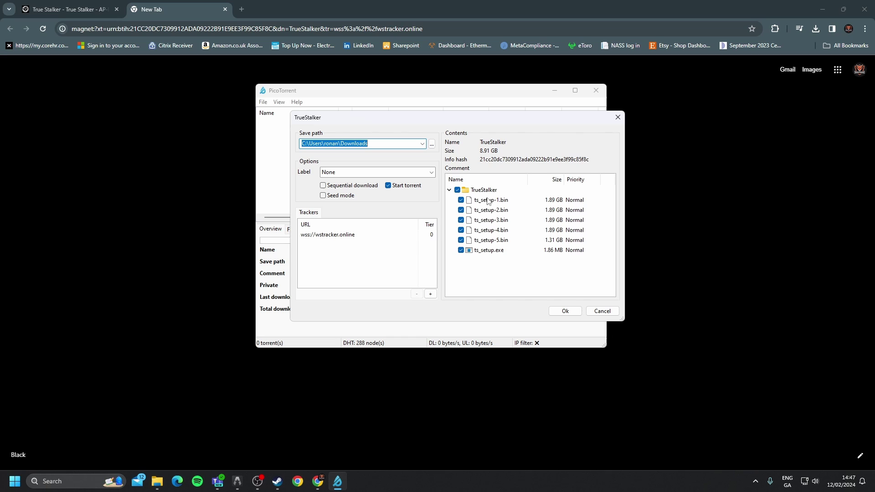
left_click(566, 311)
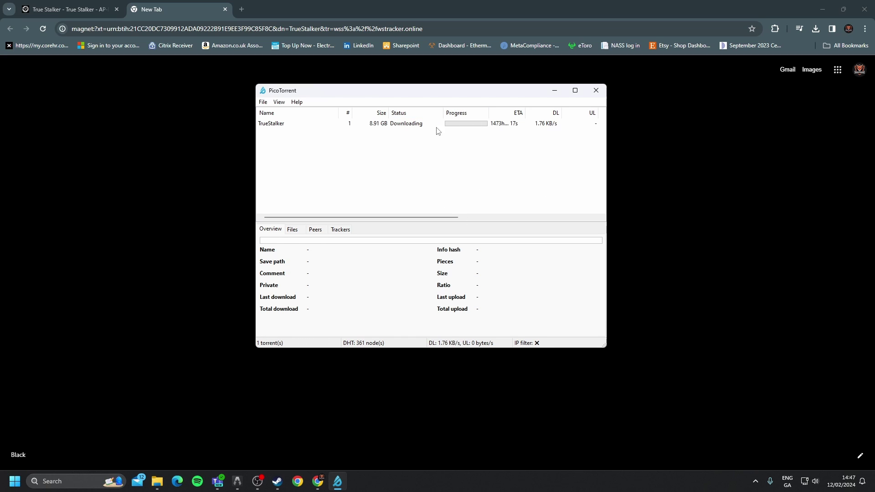
Show the desktop and open the True Stalker folder holding the six setup files.
key("super+d")
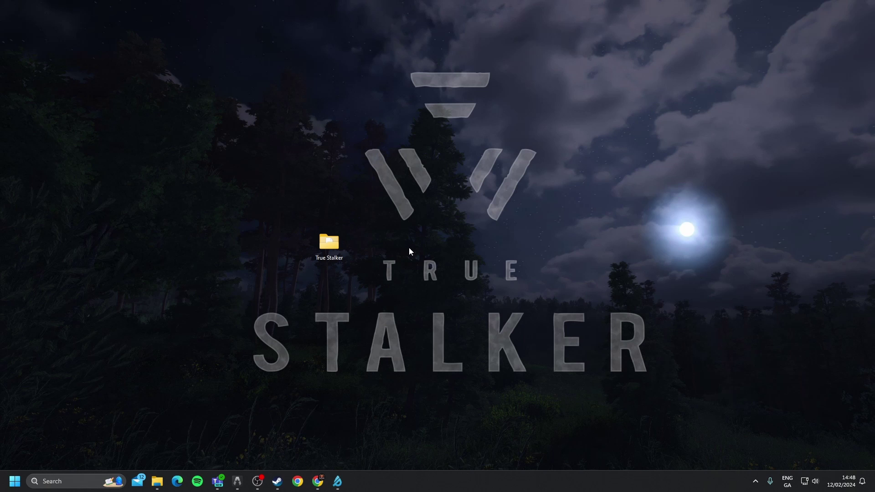
double_click(329, 244)
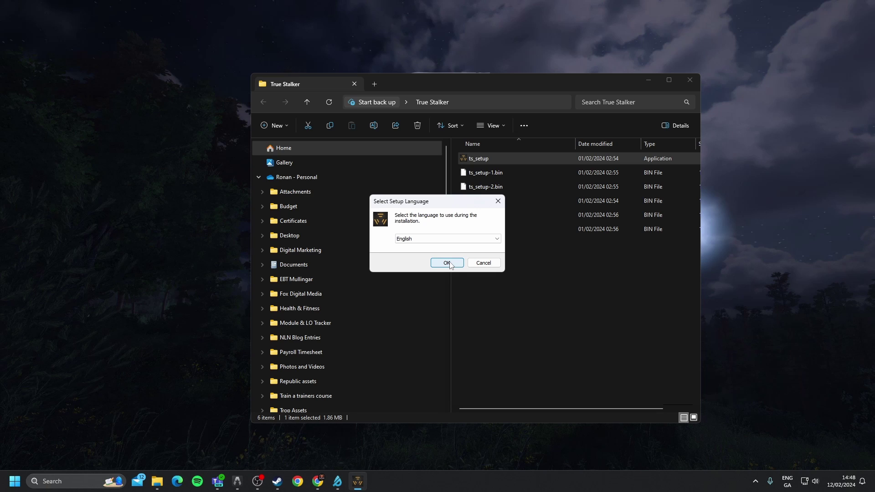
Keep English as setup language and set the install location to Local Disk (E:).
left_click(449, 263)
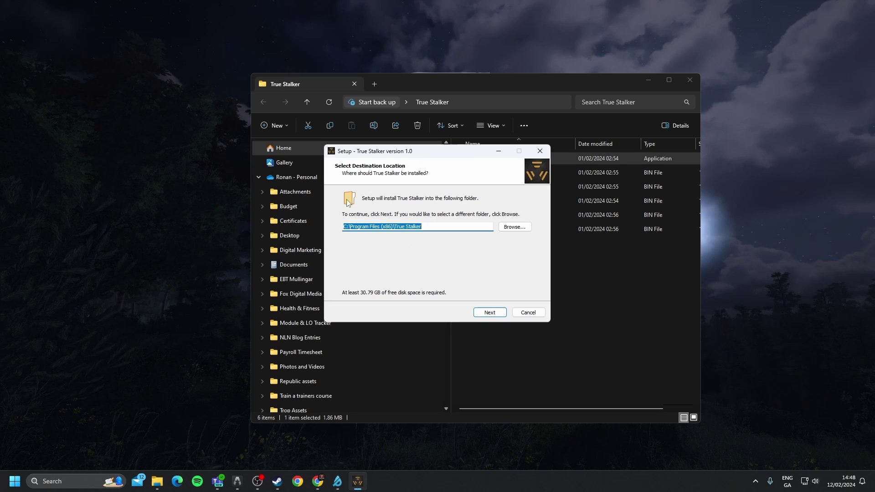
left_click(506, 227)
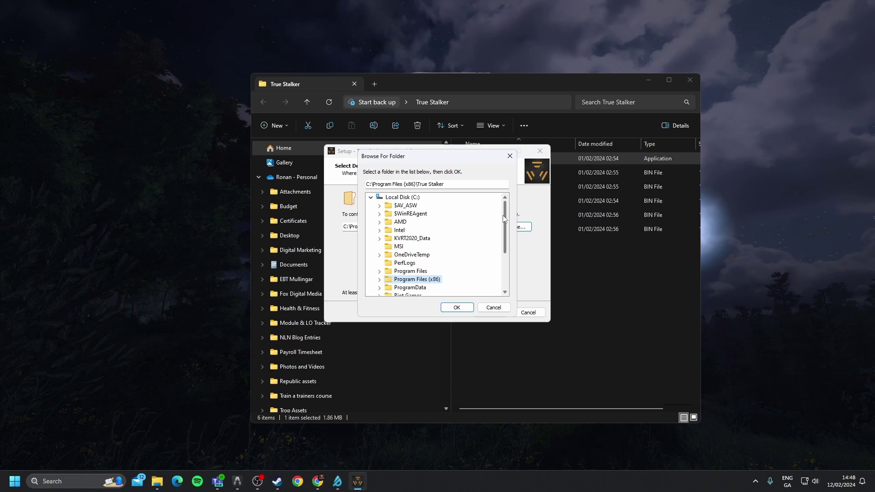
left_click_drag(504, 219, 503, 265)
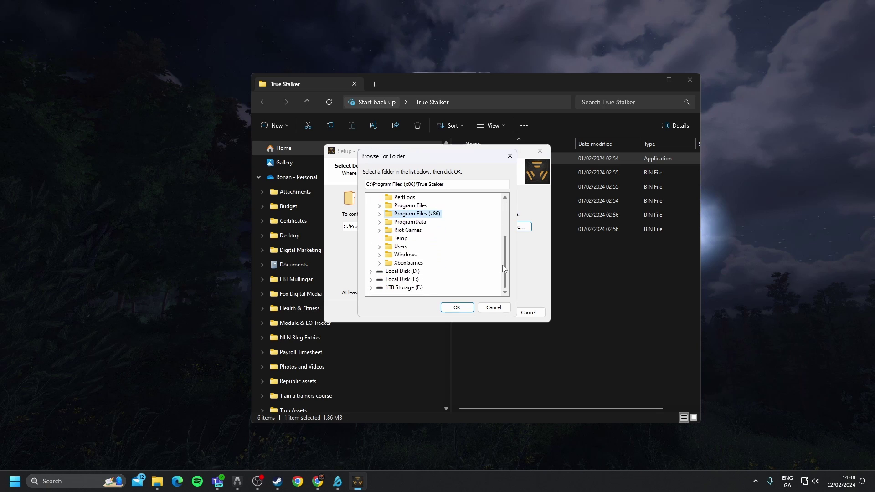
left_click(413, 281)
left_click(457, 307)
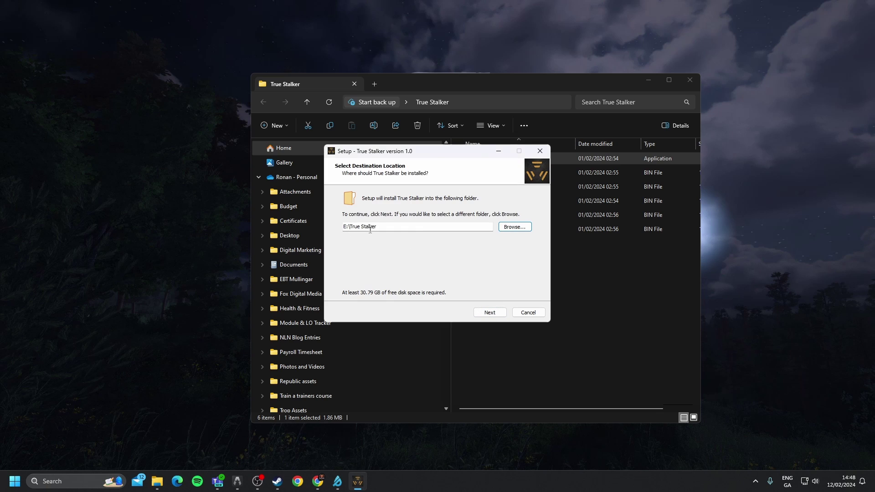
Keep the OpenAL, Visual C++ and DirectX libraries and install True Stalker.
left_click(493, 314)
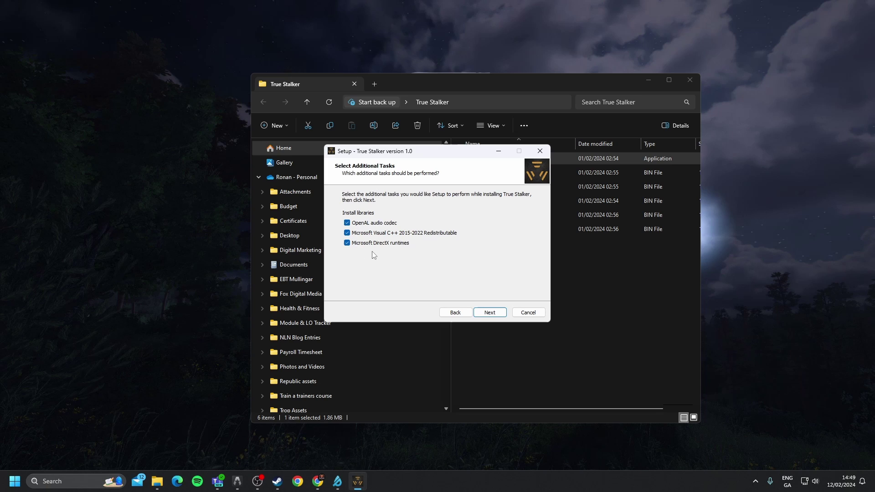
left_click(497, 314)
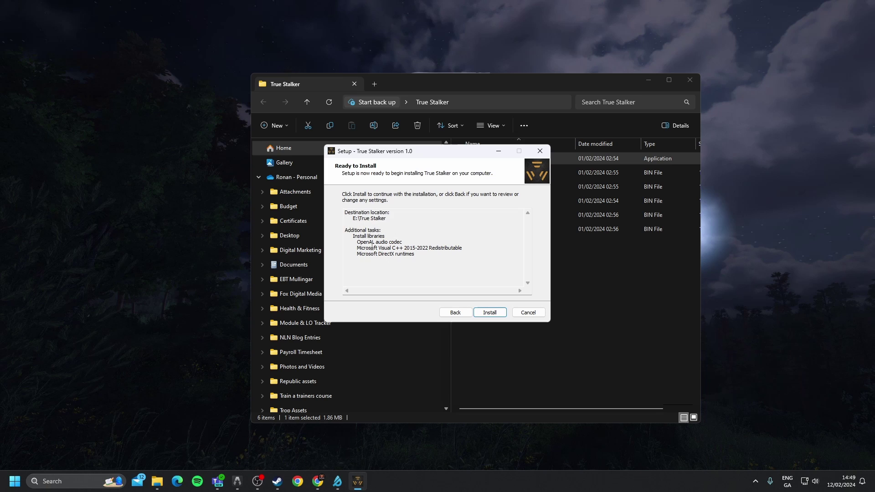
left_click(488, 314)
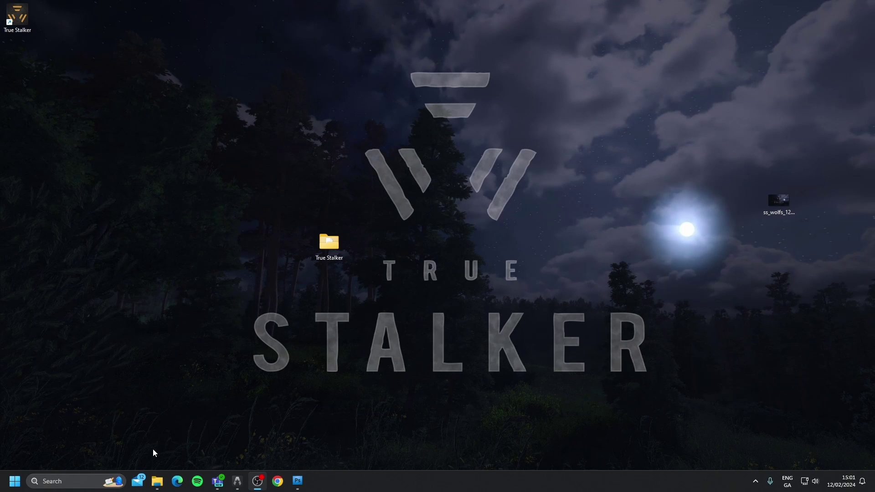
In File Explorer, go to Local Disk (E:) and open the installed True Stalker folder.
mouse_move(158, 481)
left_click(95, 428)
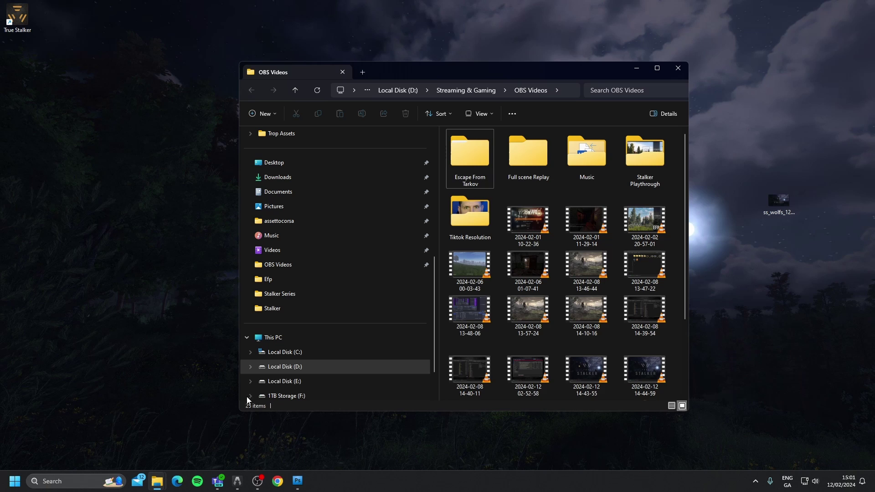
left_click(352, 368)
left_click(298, 382)
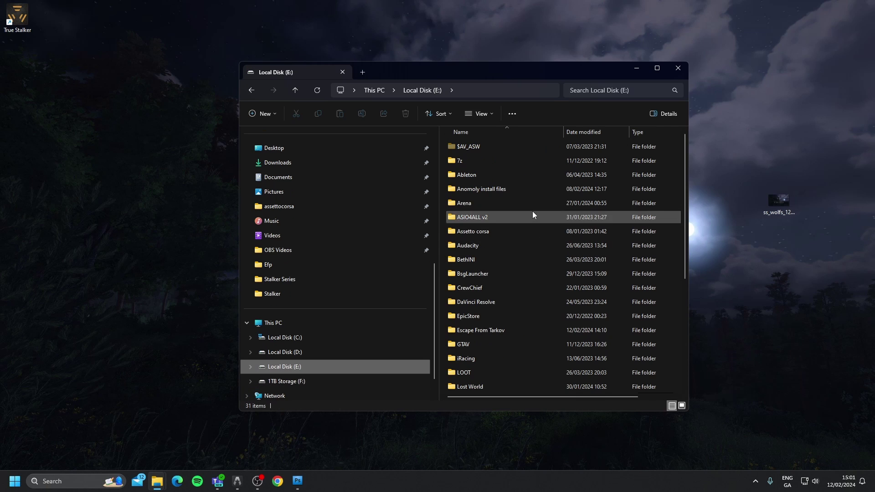
scroll(534, 214, "down", 5)
double_click(490, 287)
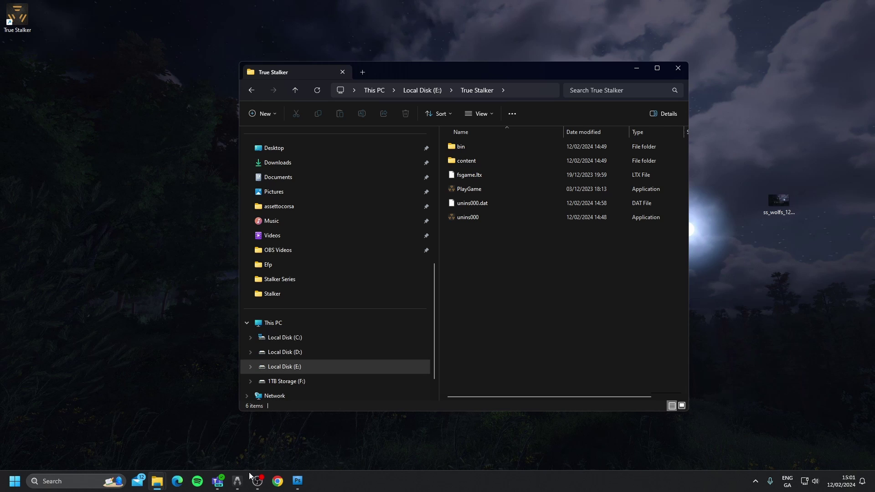
Launch Chrome under a profile and search for 'true stalker'.
left_click(278, 481)
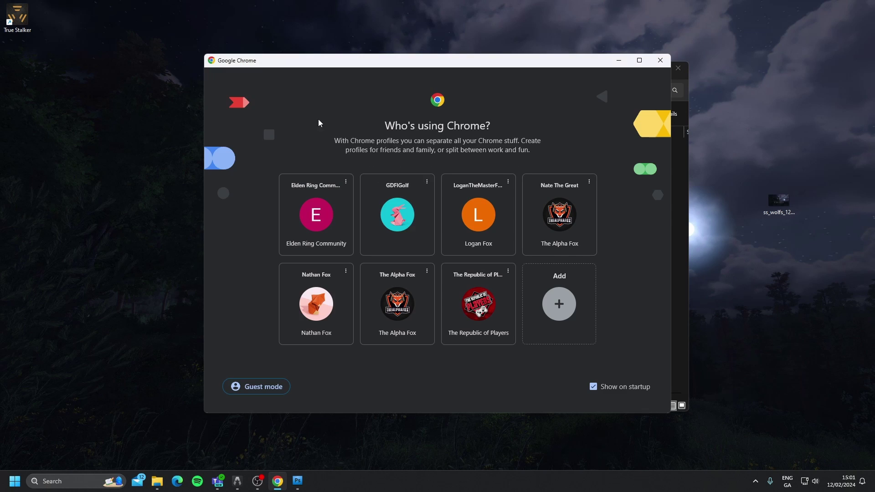
left_click(398, 214)
type("true stalker")
key("Down")
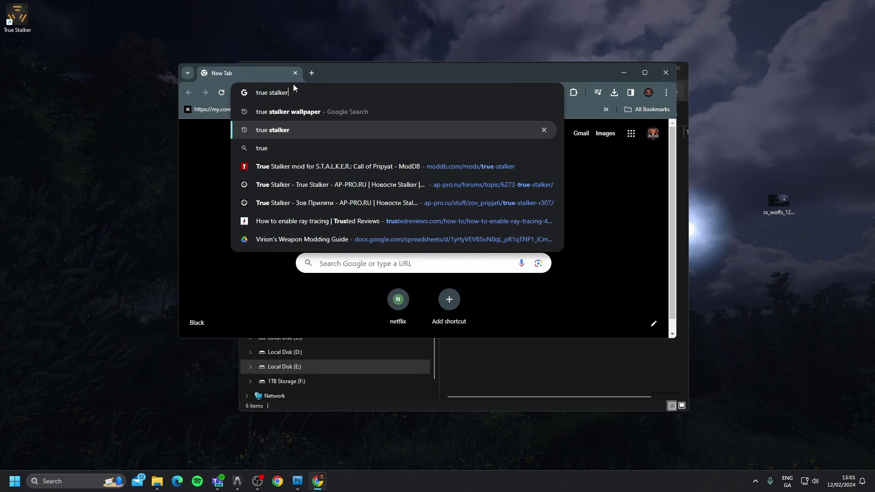
key("Return")
Open the ModDB True Stalker result, maximise the window, and scroll to the download links.
left_click(284, 196)
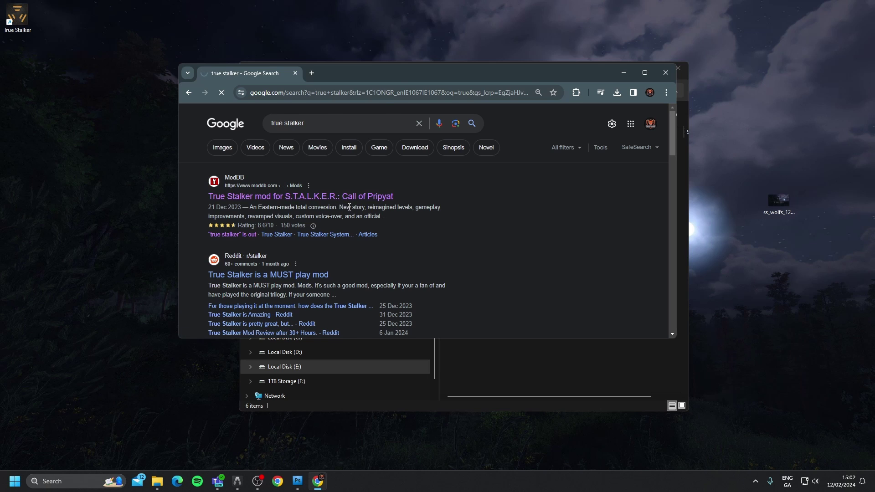
key("super+Up")
scroll(443, 189, "down", 10)
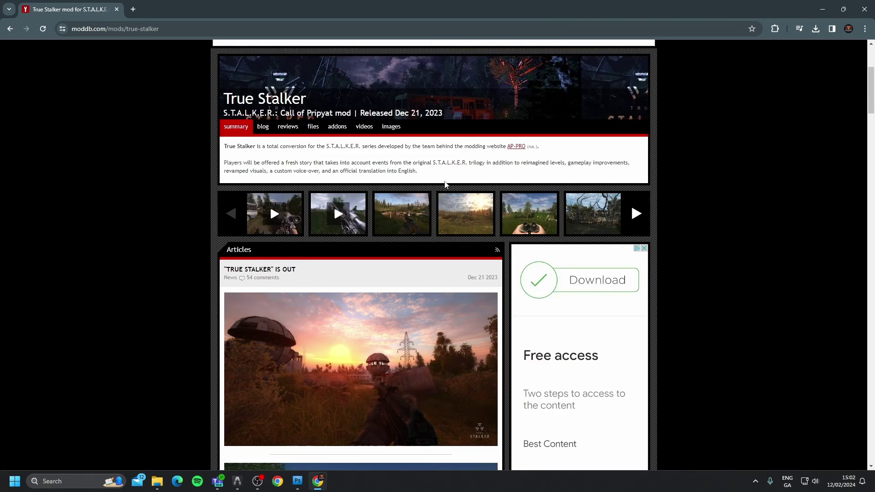
scroll(443, 201, "down", 15)
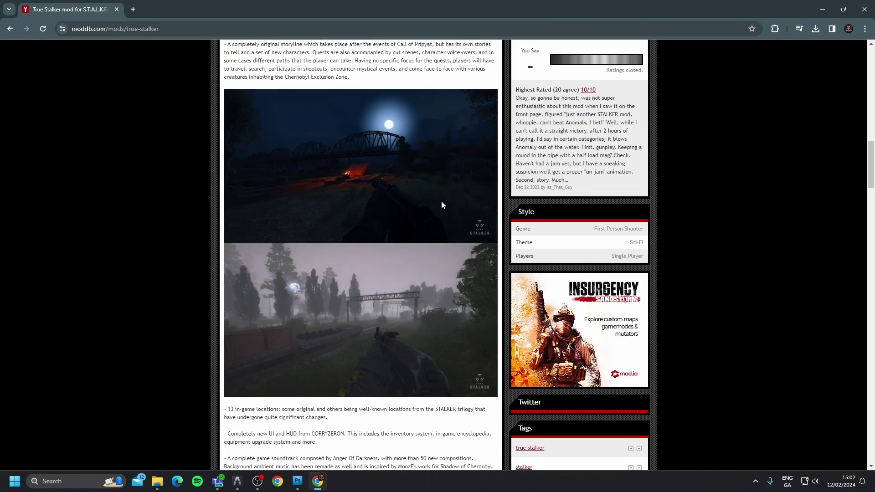
scroll(441, 204, "down", 5)
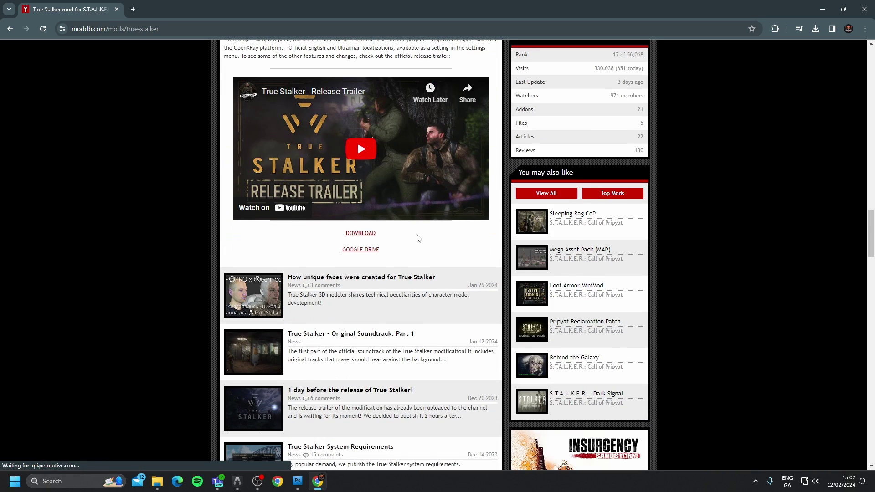
Follow the download link to AP-PRO, translate it into English, and open the download topic.
left_click(360, 247)
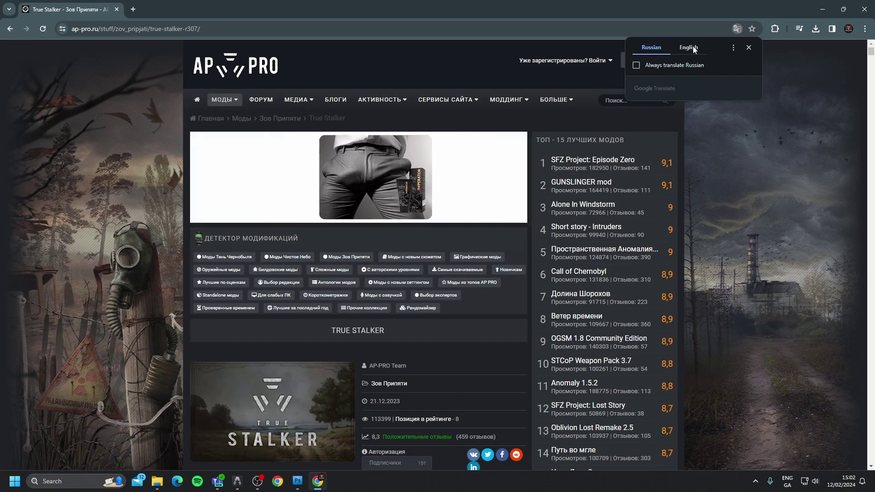
left_click(688, 47)
scroll(400, 229, "down", 6)
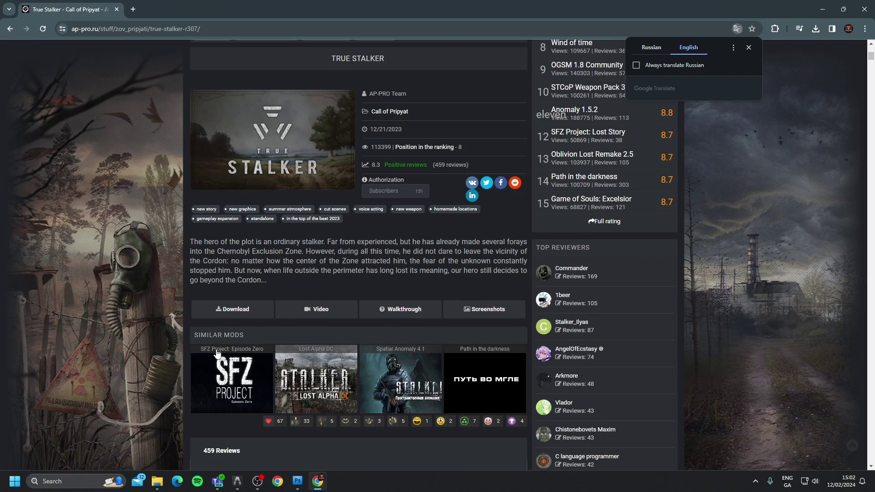
left_click(271, 314)
Expand the Patches section to reveal the patch download links.
scroll(394, 312, "down", 9)
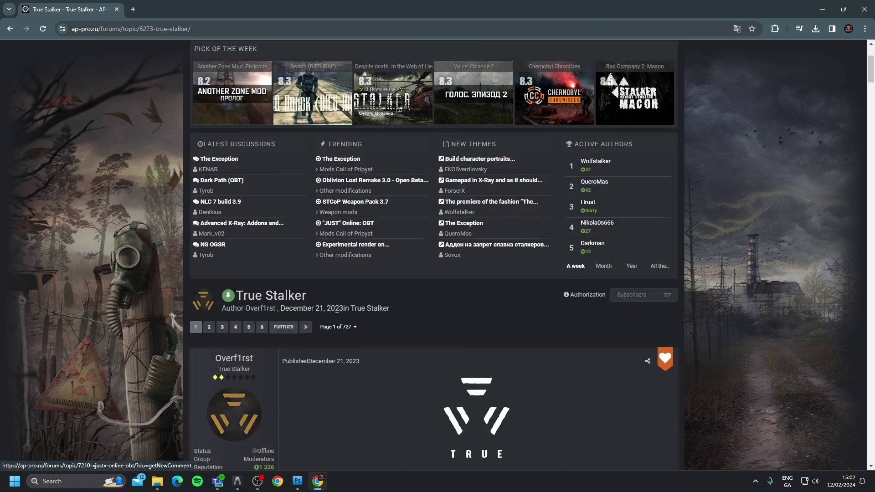
scroll(394, 311, "down", 9)
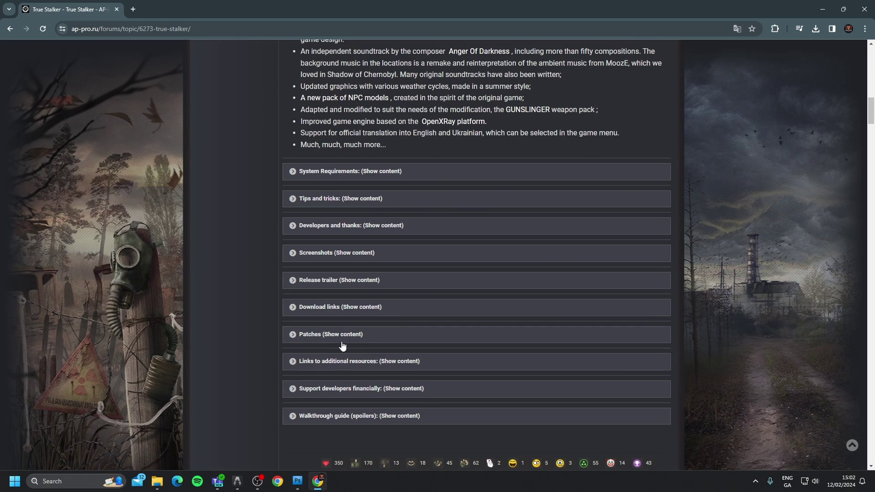
left_click(292, 335)
scroll(294, 319, "down", 2)
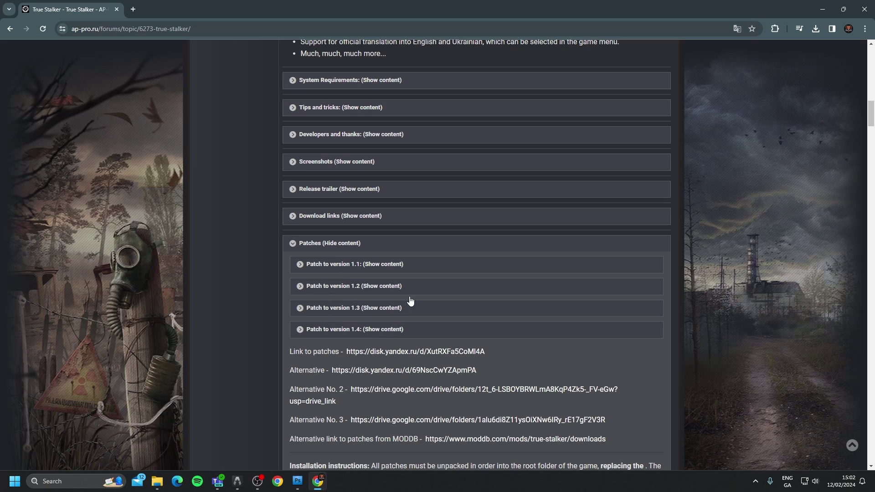
scroll(451, 299, "down", 2)
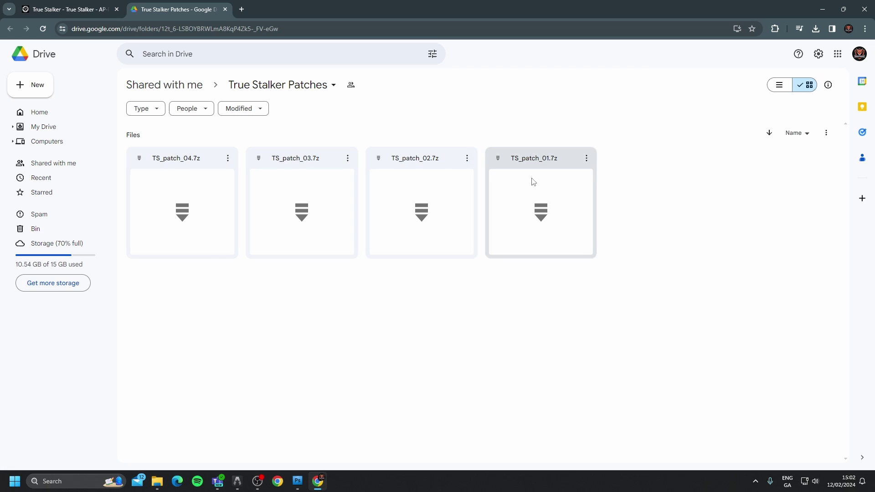
Select TS_patch_01.7z through TS_patch_04.7z and download them together as one zip.
left_click(208, 215)
left_click(296, 194, "ctrl")
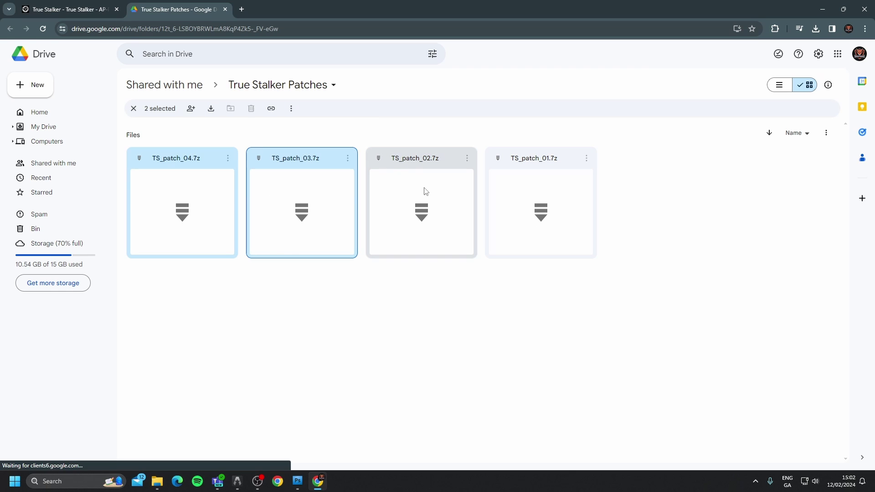
left_click(426, 191, "ctrl")
left_click(524, 195, "ctrl")
left_click(292, 108)
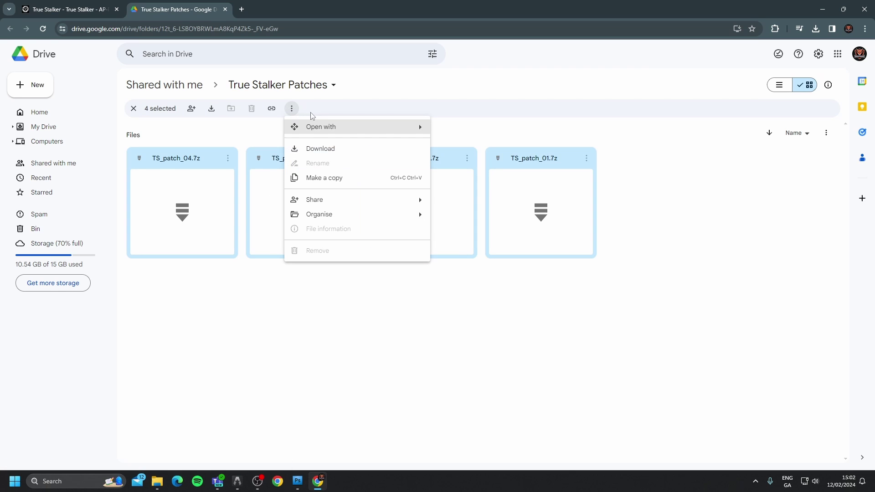
left_click(318, 151)
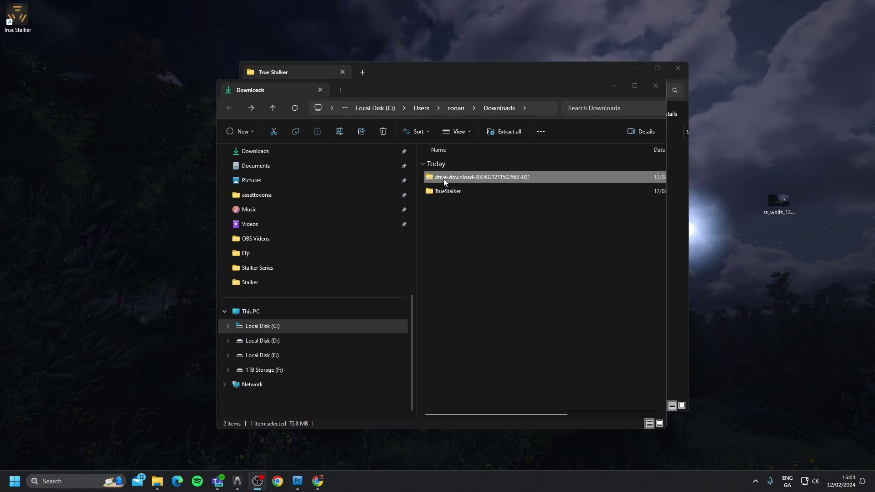
Create a new folder named 'Patches' on the desktop.
double_click(461, 179)
left_click(465, 177)
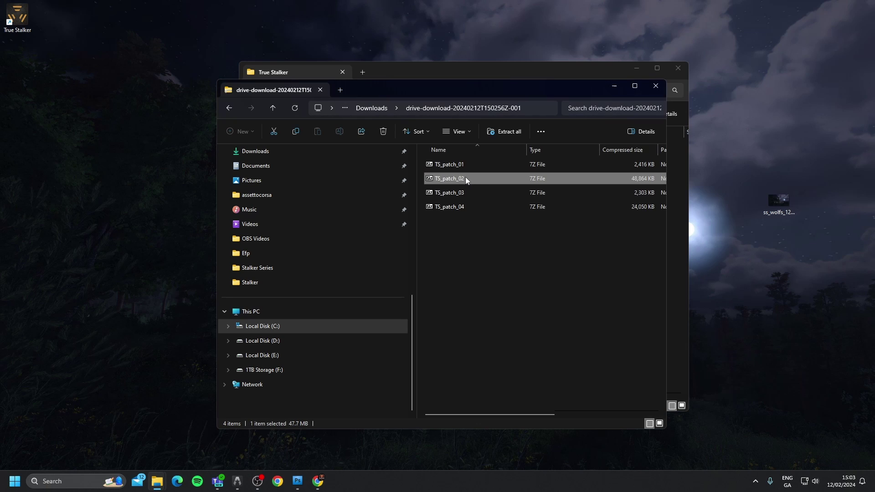
left_click(483, 223)
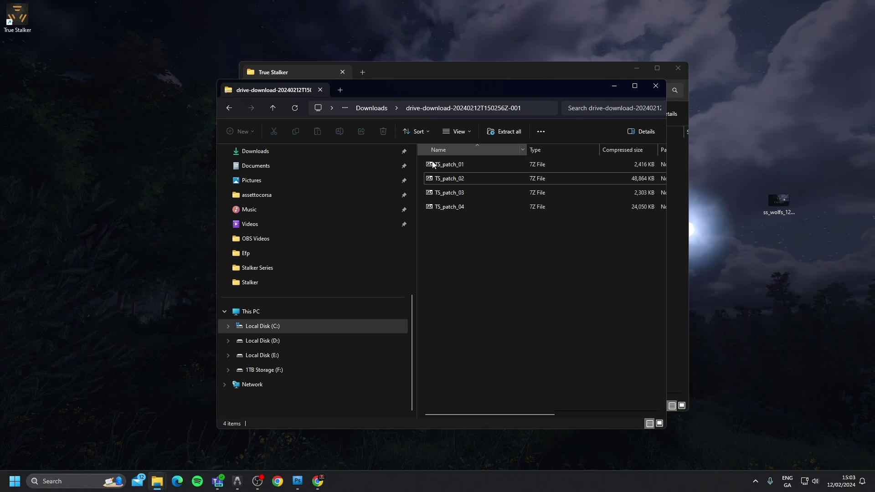
right_click(723, 137)
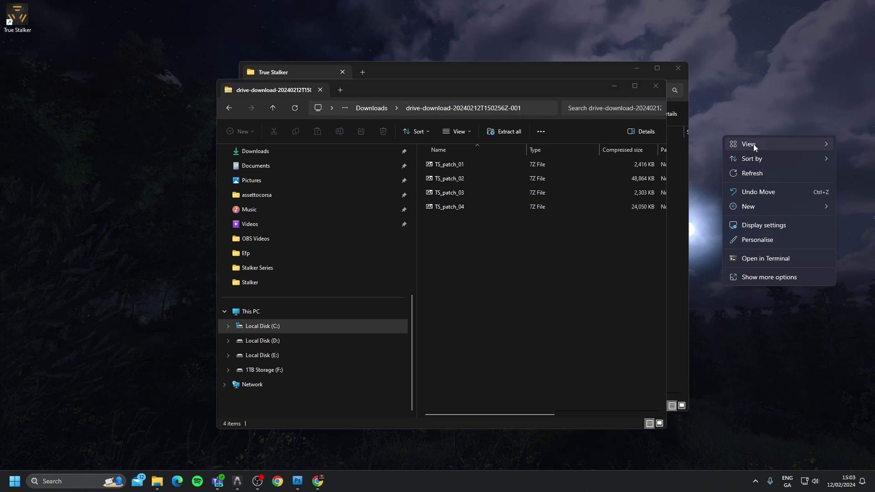
mouse_move(765, 209)
left_click(661, 208)
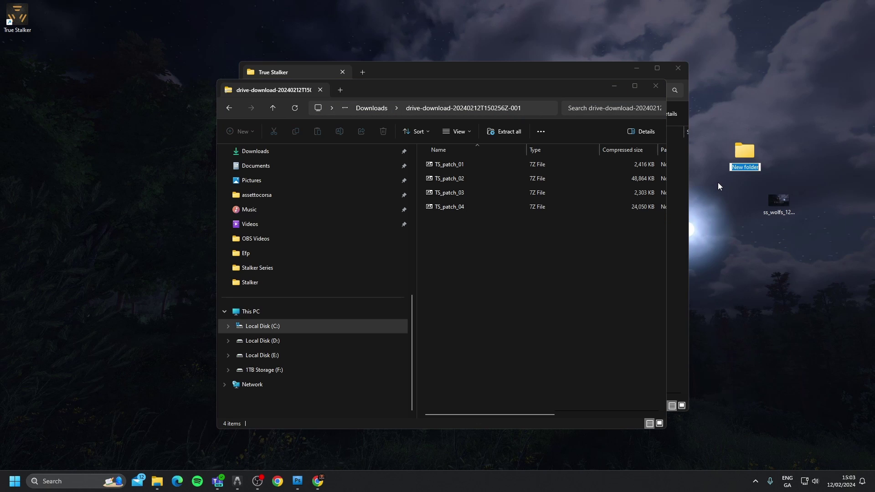
type("Patches")
left_click(486, 264)
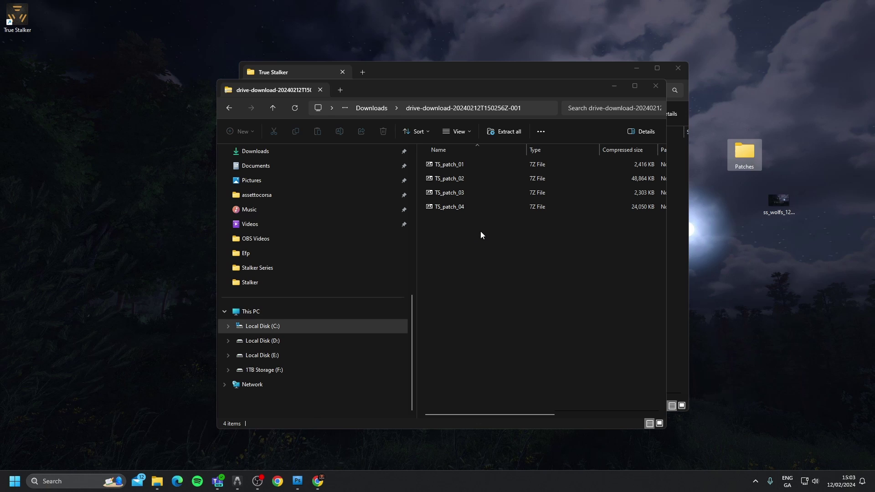
Copy the four TS_patch archives into Patches and minimize both Explorer windows.
left_click_drag(481, 235, 739, 161)
left_click(616, 85)
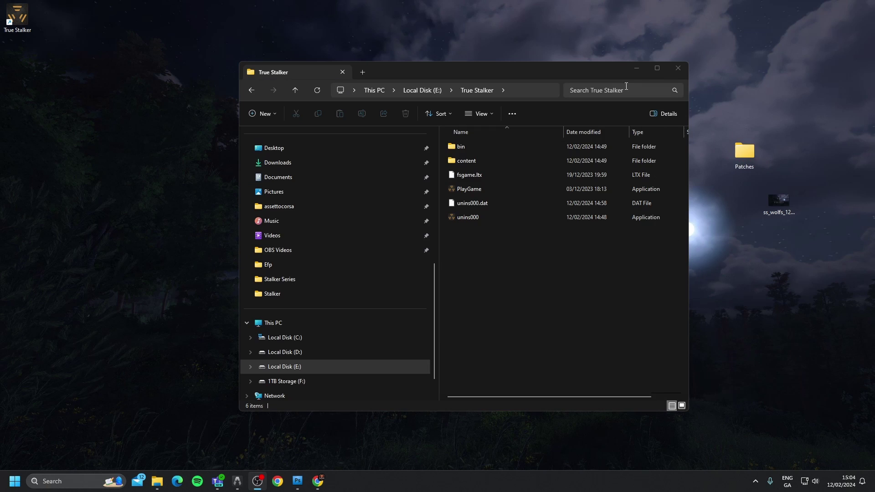
left_click(638, 67)
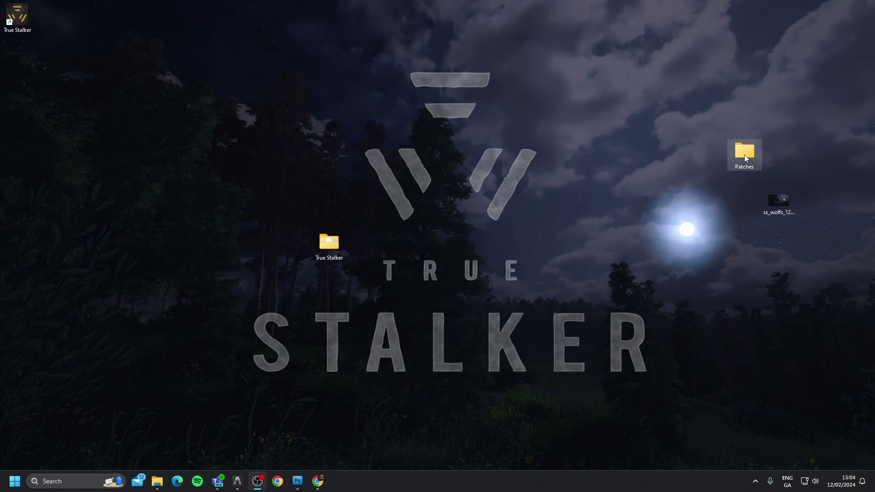
left_click_drag(559, 234, 561, 235)
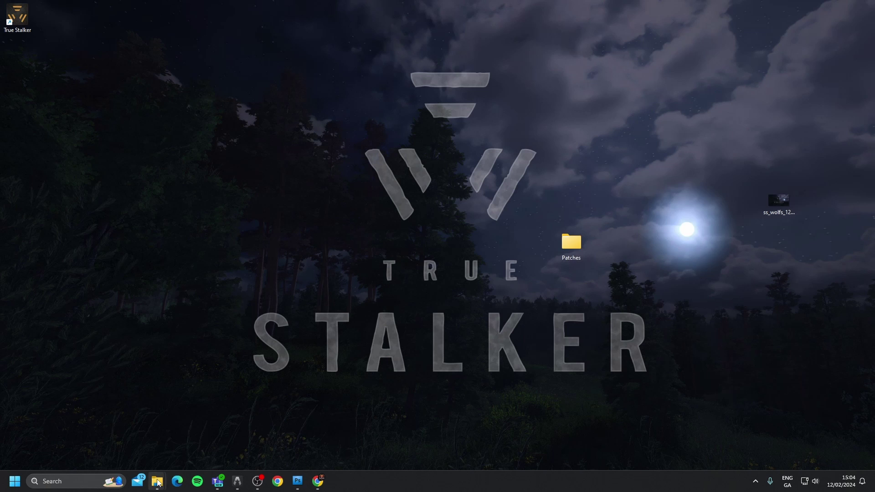
Restore the True Stalker folder window and shrink it on the left side.
mouse_move(156, 481)
left_click(50, 433)
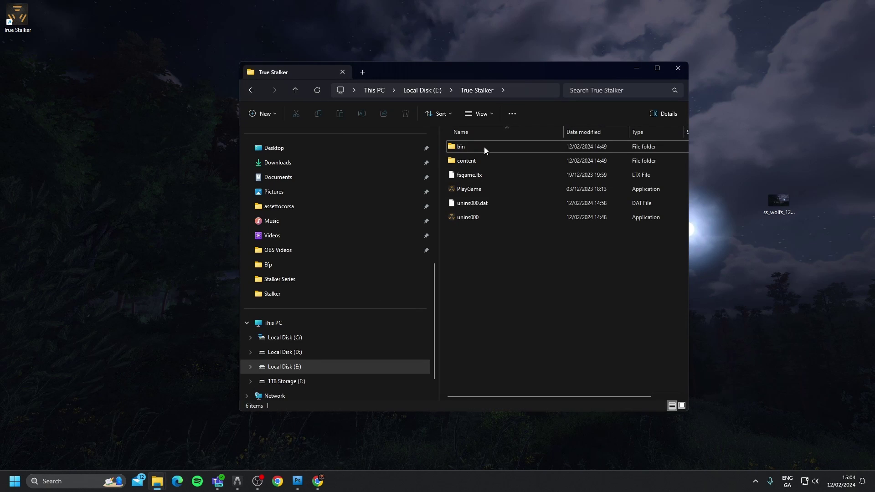
left_click_drag(541, 73, 371, 73)
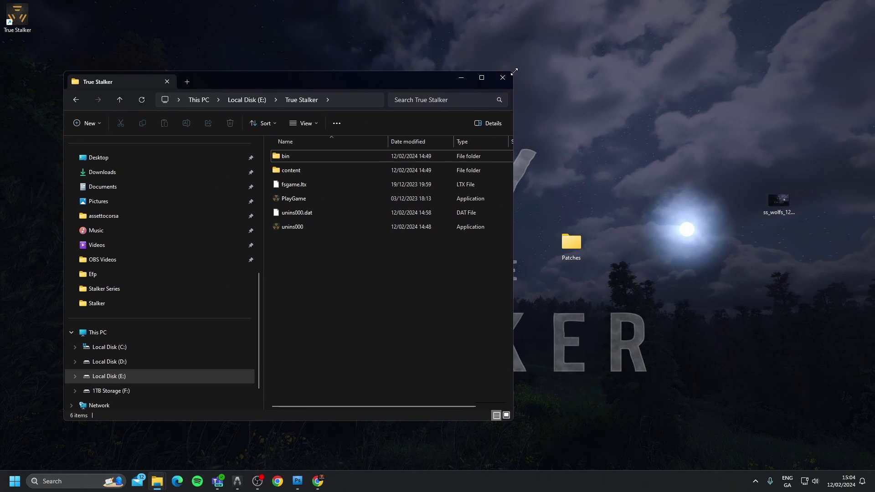
left_click_drag(512, 68, 419, 119)
left_click_drag(324, 130, 382, 96)
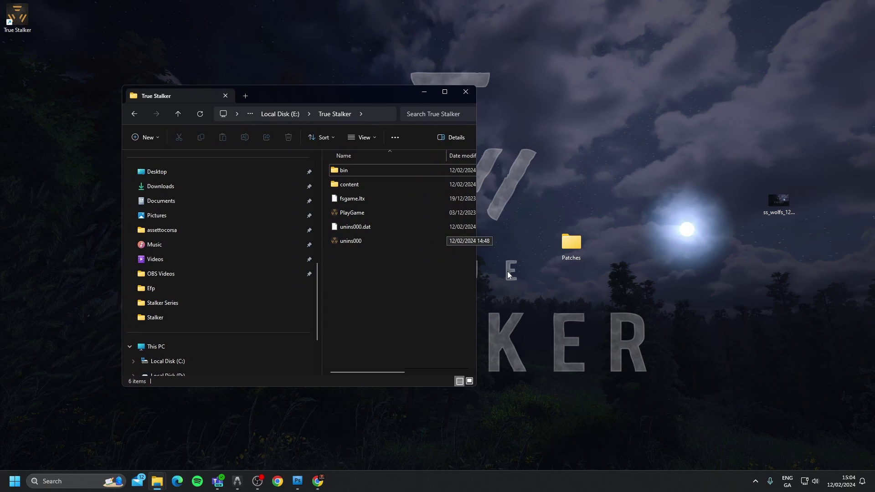
Open the desktop Patches folder and place its window beside True Stalker.
double_click(576, 243)
left_click_drag(447, 94, 601, 78)
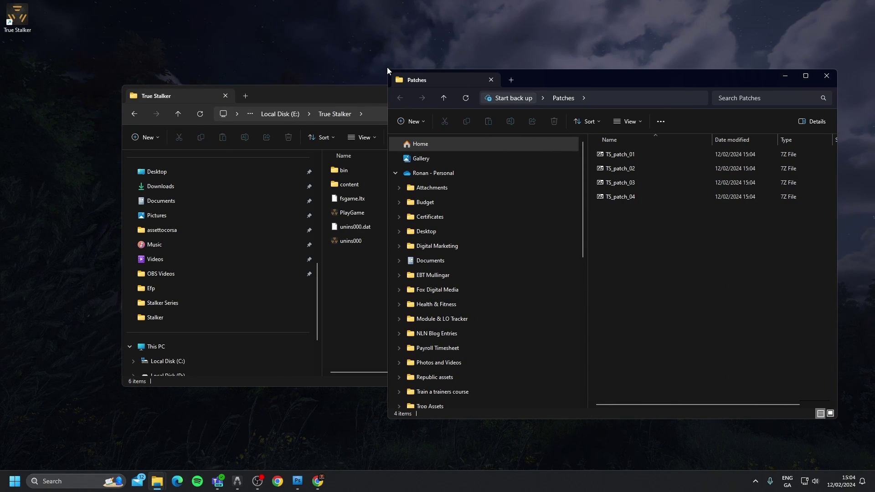
left_click_drag(387, 71, 541, 111)
left_click_drag(706, 122, 649, 96)
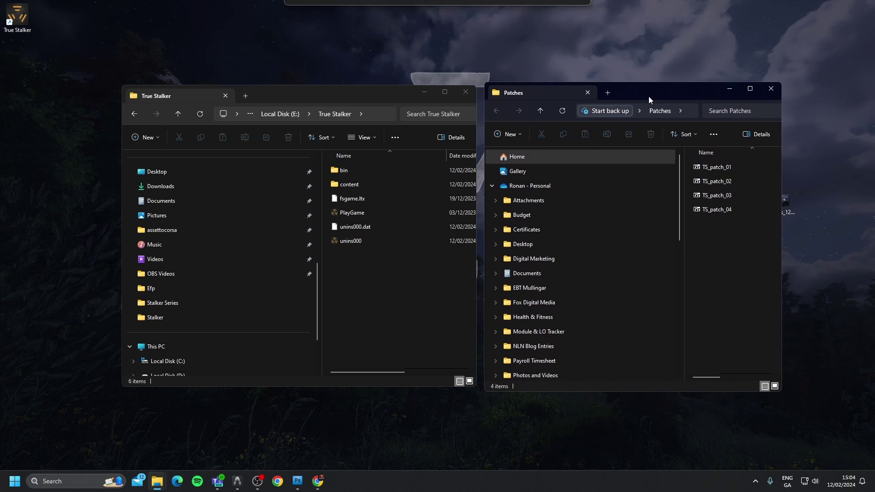
Extract the content folder from TS_patch_01.7z into the True Stalker folder.
left_click(723, 168)
double_click(725, 170)
left_click(470, 138)
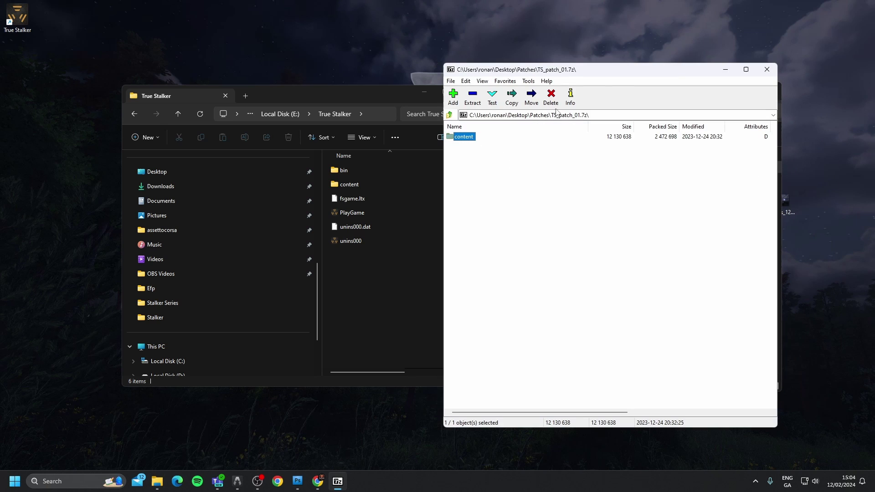
left_click_drag(470, 138, 422, 264)
left_click_drag(374, 281, 410, 281)
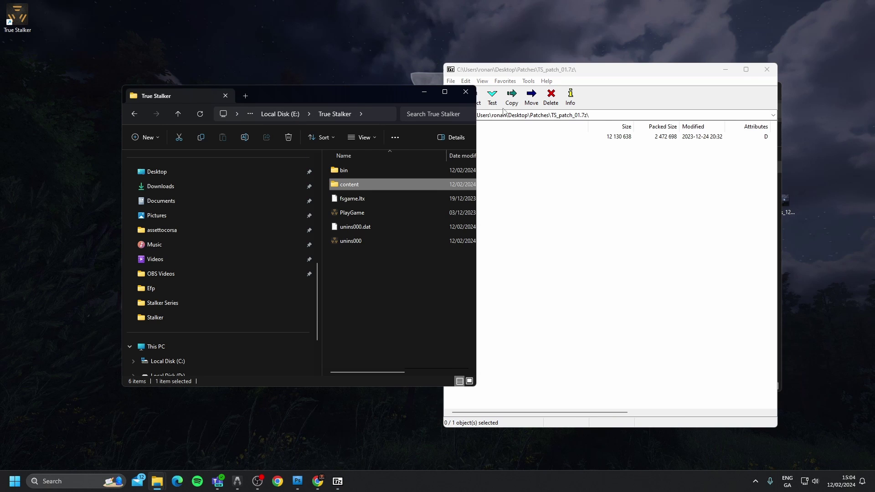
left_click(768, 69)
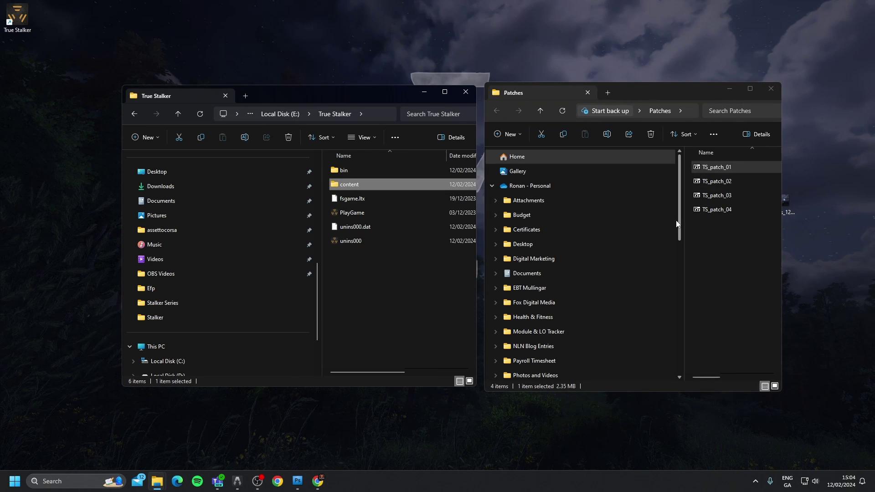
Extract bin and content from TS_patch_02.7z into True Stalker, replacing existing files.
double_click(729, 181)
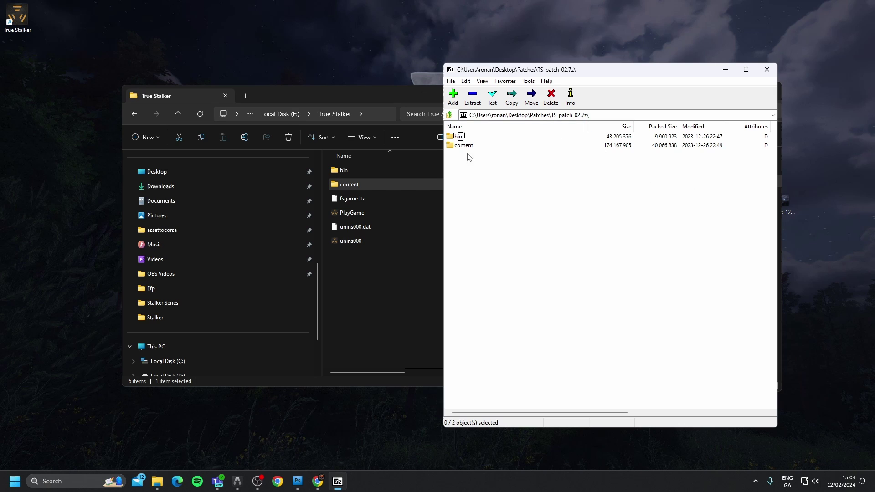
left_click_drag(469, 157, 454, 138)
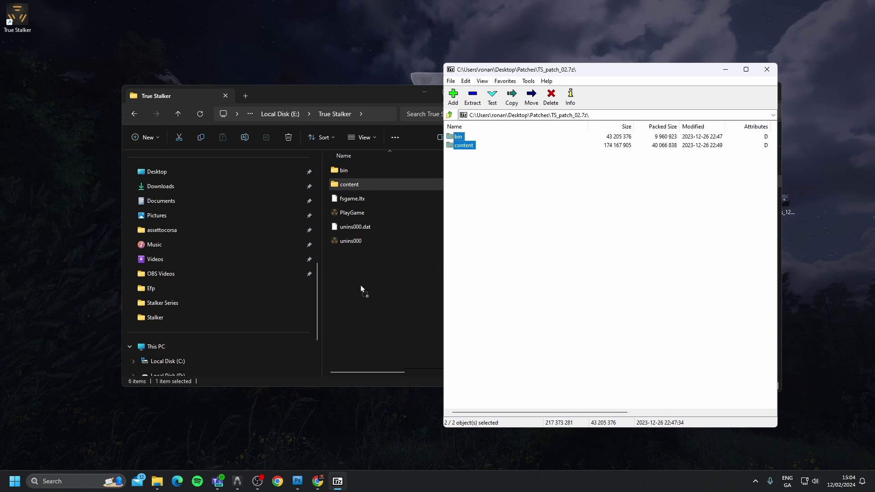
left_click_drag(361, 286, 361, 286)
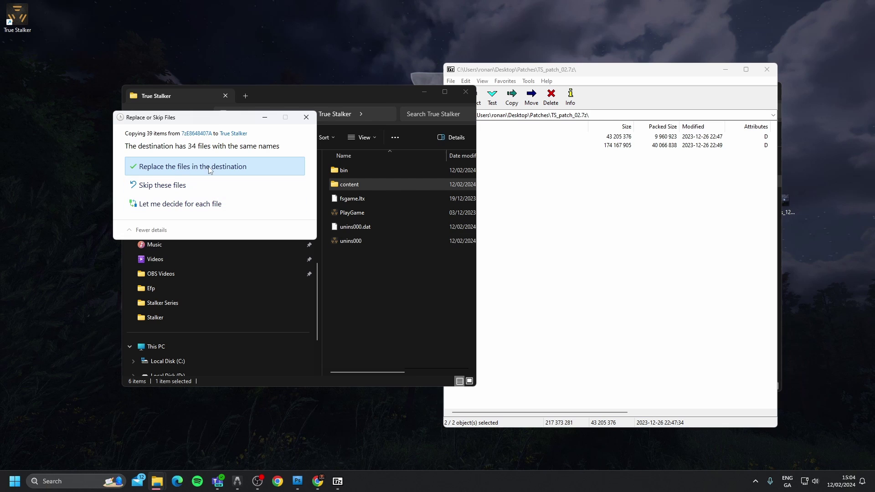
left_click(210, 167)
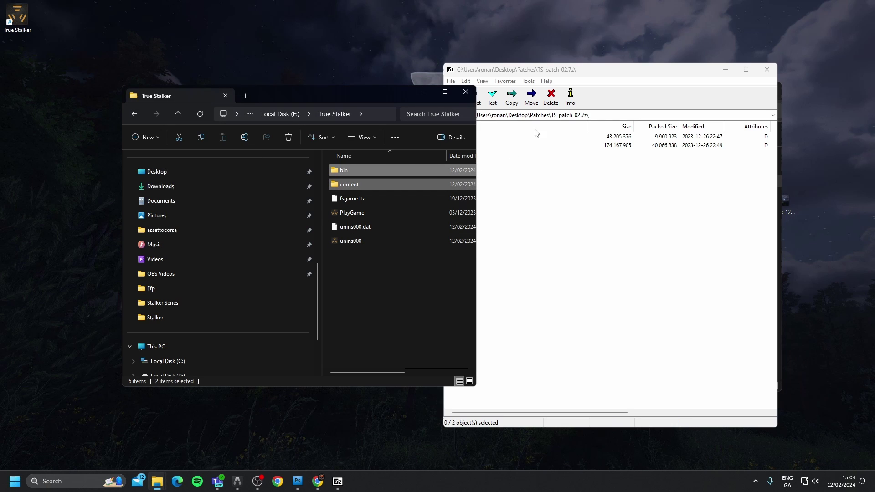
left_click(767, 70)
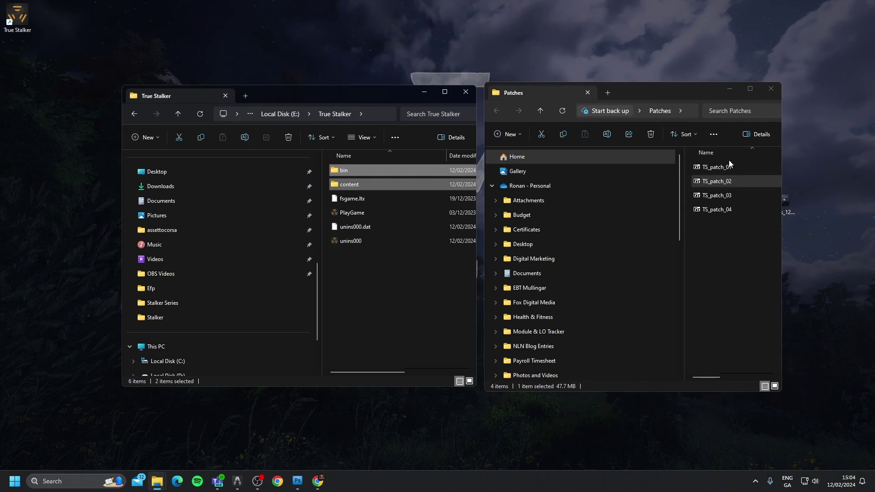
Extract content from TS_patch_03.7z into True Stalker, replacing xlocalization.db.
double_click(723, 197)
left_click(480, 140)
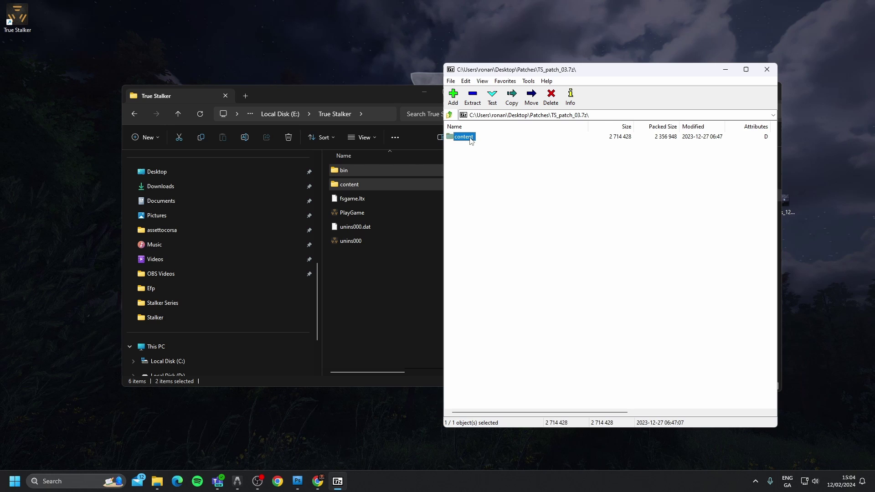
left_click_drag(471, 140, 363, 288)
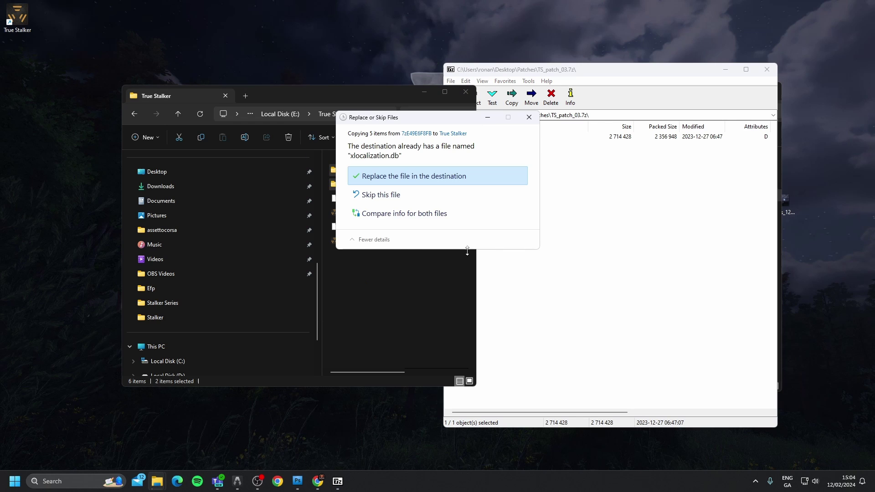
left_click(415, 178)
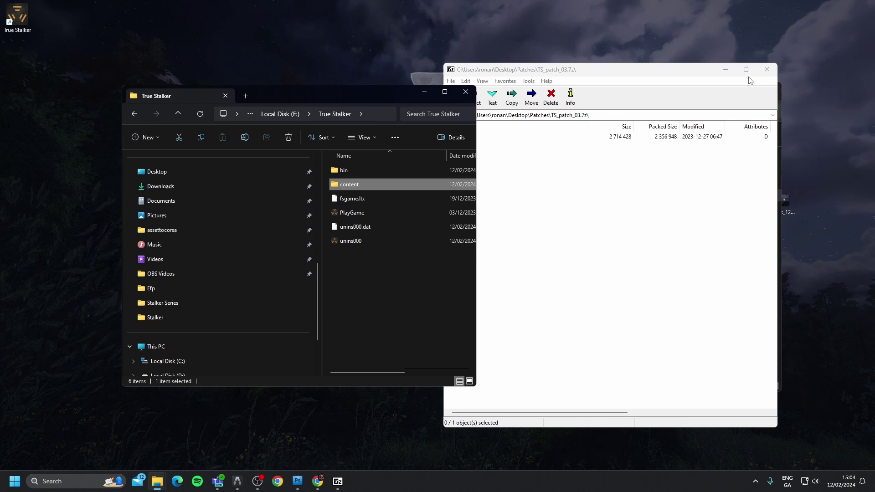
left_click(767, 70)
Extract bin and content from TS_patch_04.7z into True Stalker, replacing files, then close Patches.
double_click(721, 214)
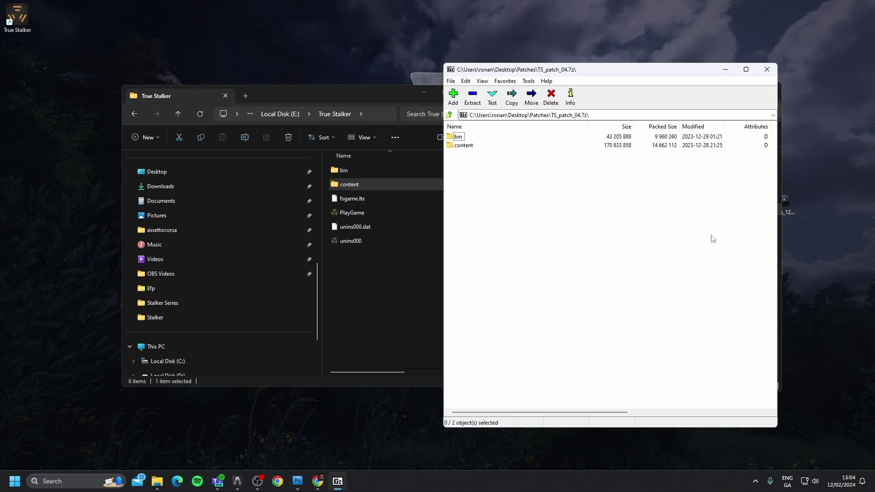
left_click_drag(478, 166, 461, 134)
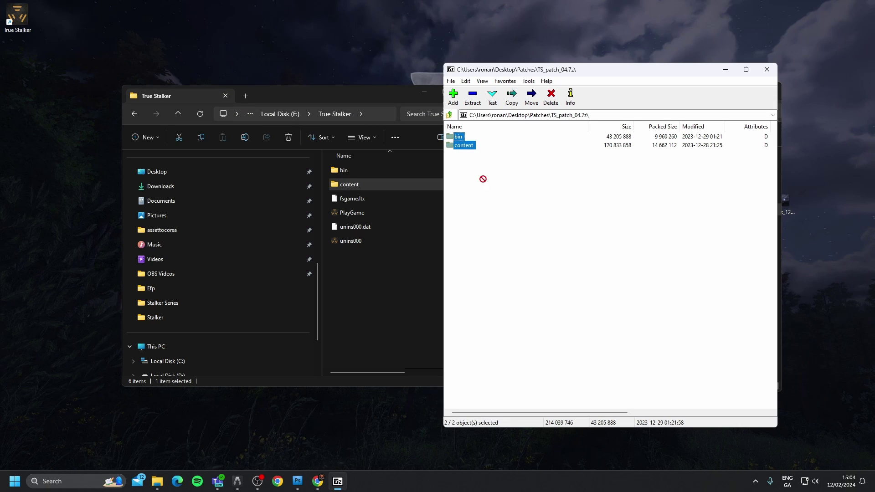
left_click_drag(483, 179, 367, 263)
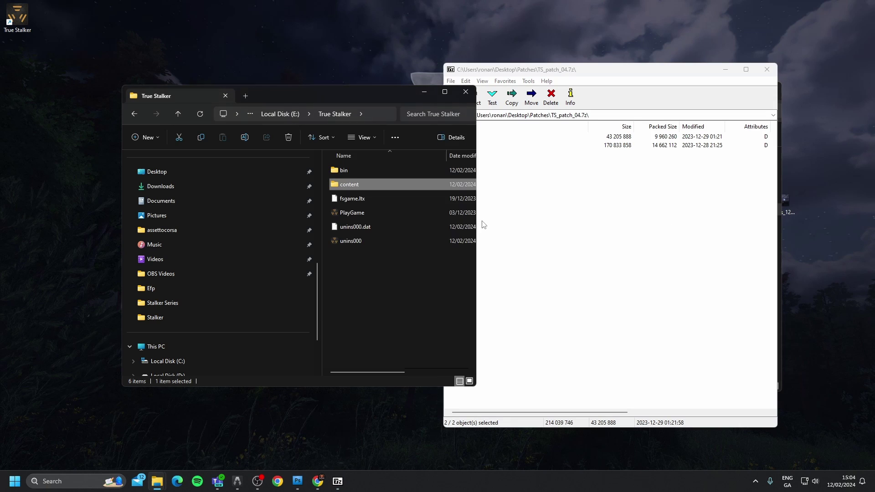
left_click(416, 167)
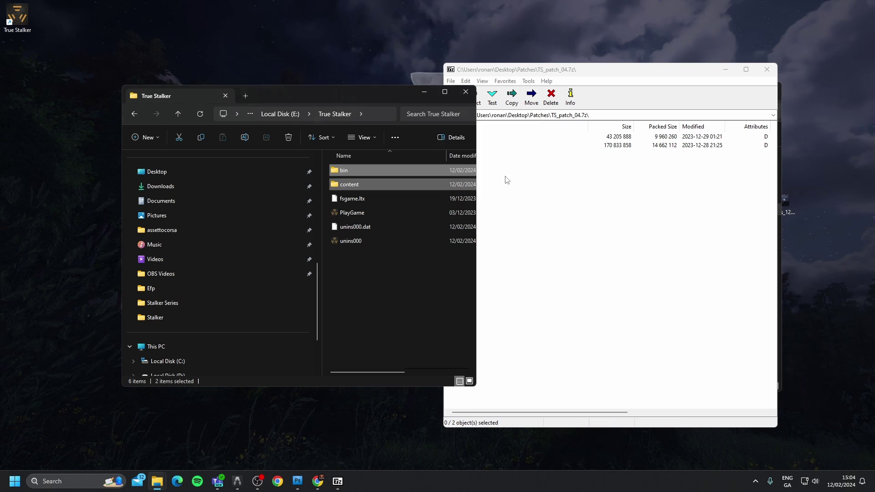
left_click(767, 69)
left_click(771, 89)
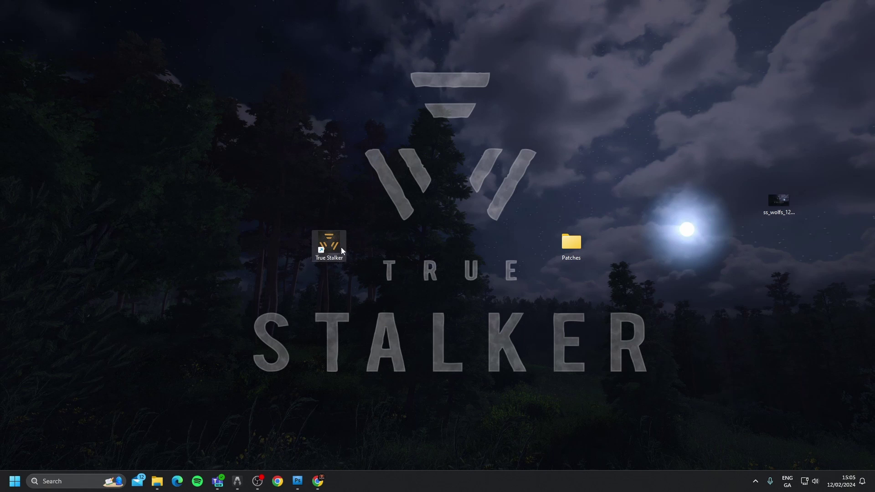
Launch True Stalker from its desktop shortcut.
double_click(325, 244)
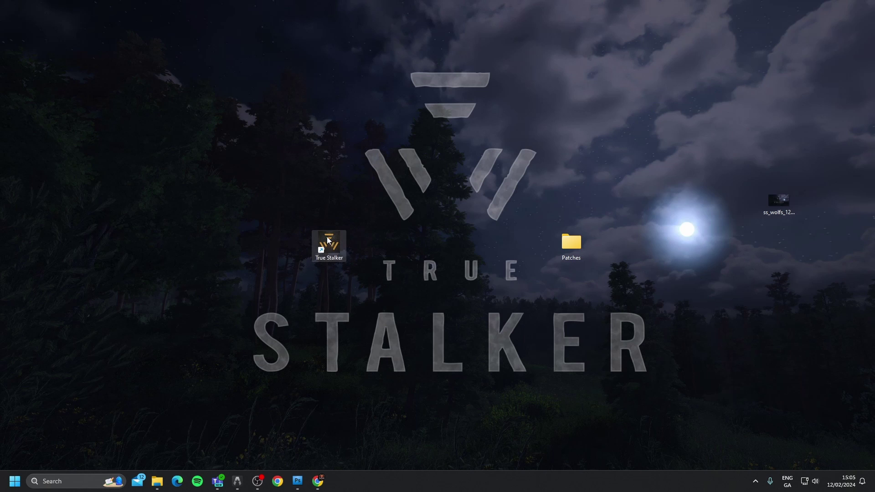